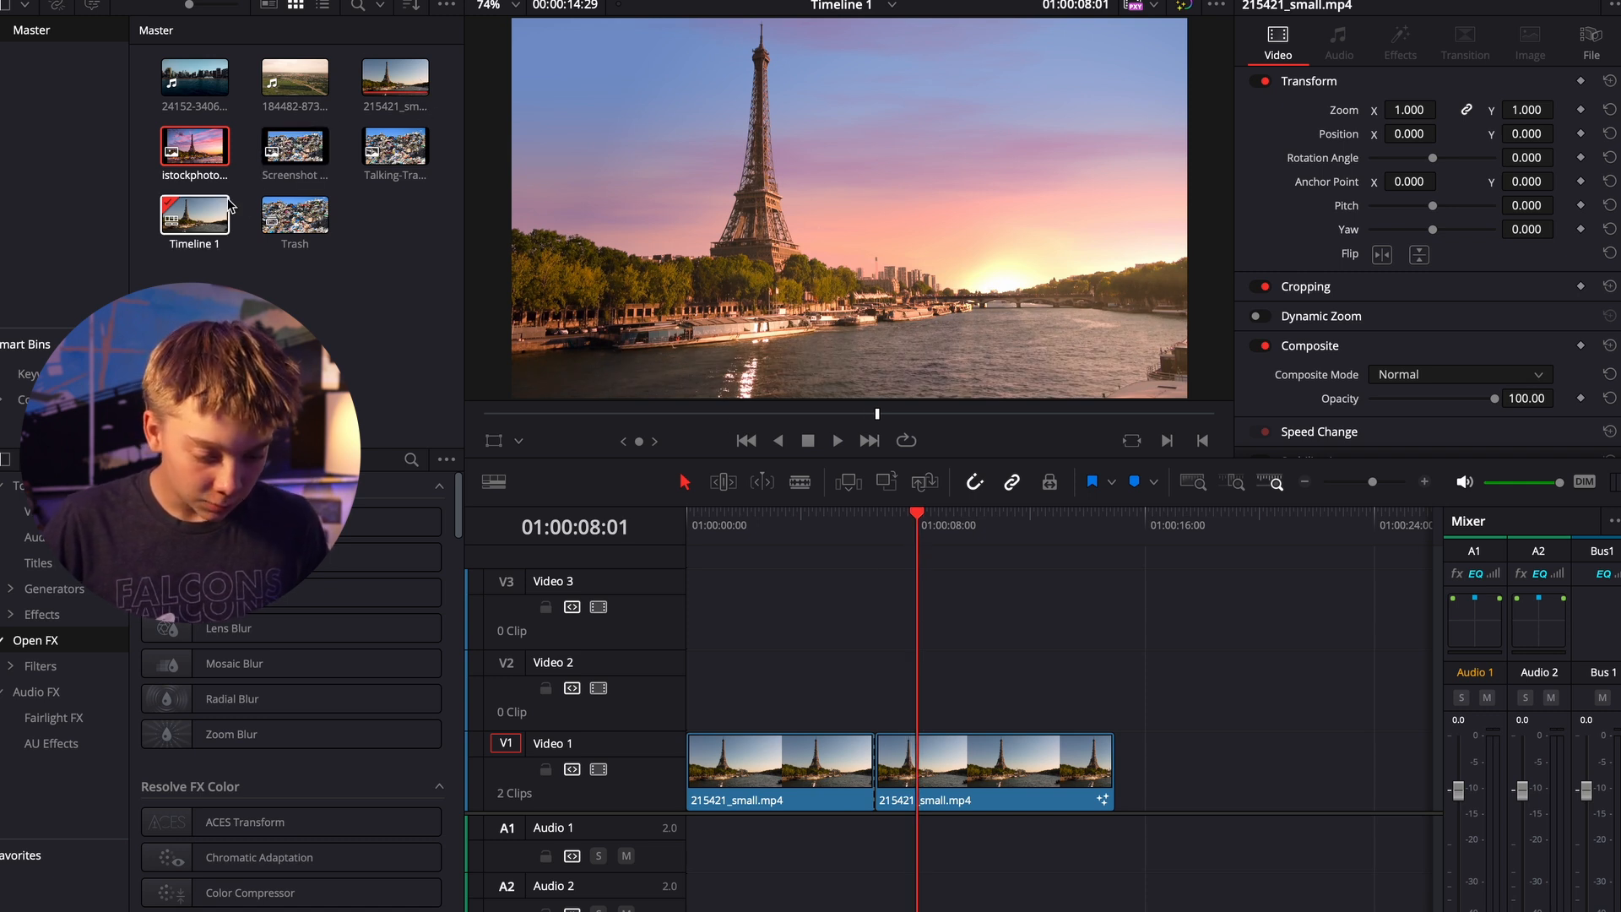
- Place the istockphoto sunset image on Video 2 over the cut between the clips and set the playhead to 01:00:09:04
drag(209, 144, 848, 675)
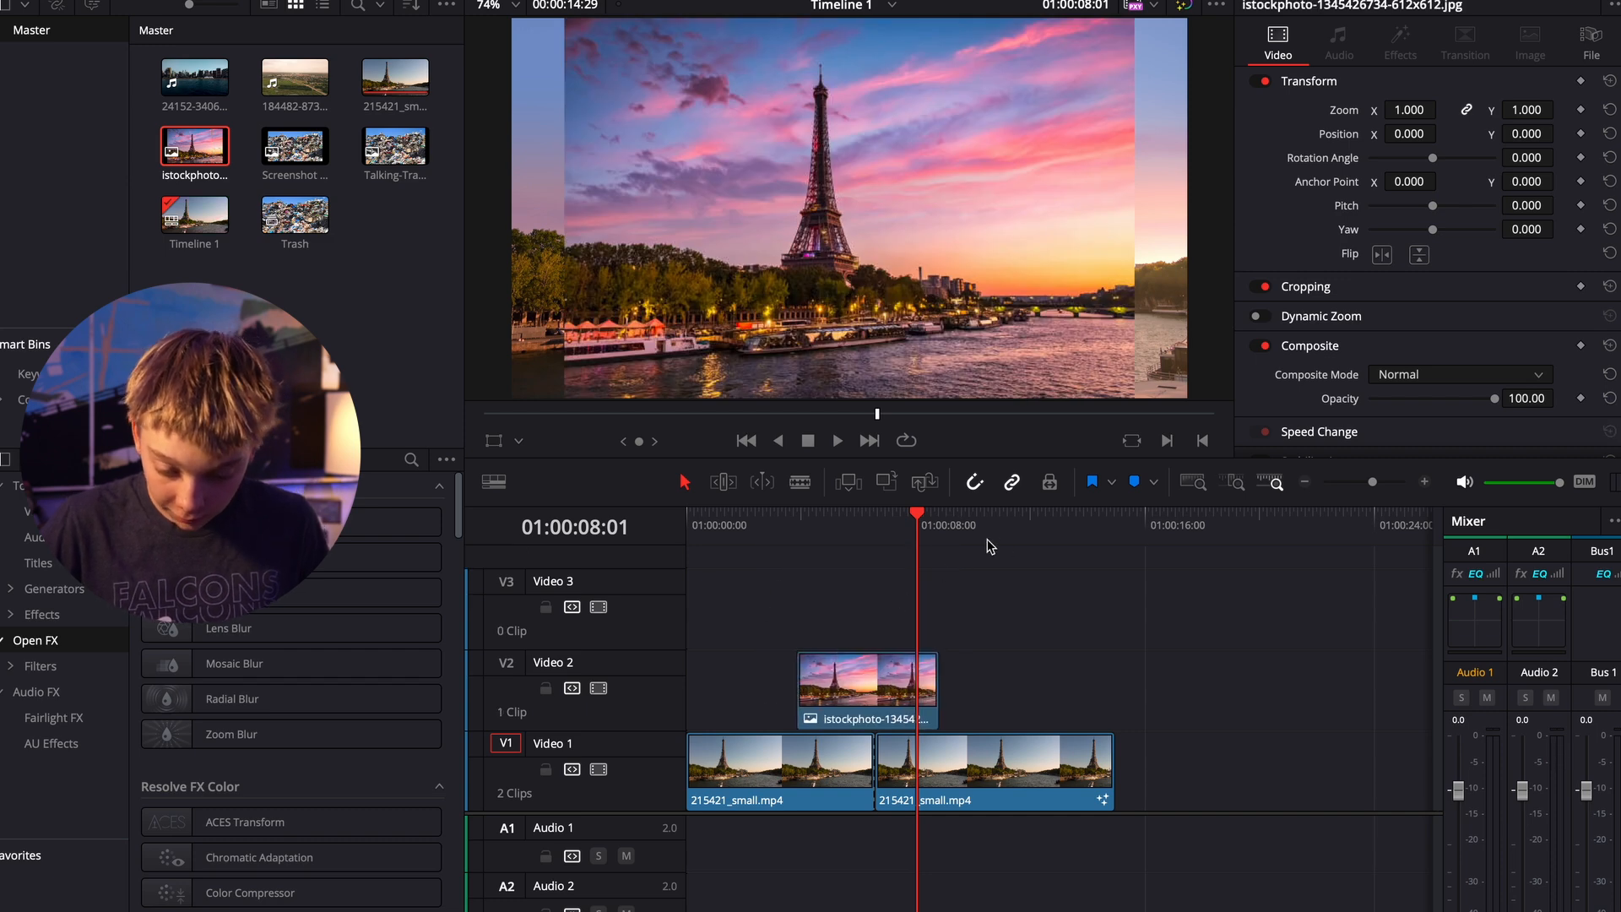
mouse_move(922, 524)
mouse_down()
mouse_move(770, 541)
mouse_move(948, 541)
mouse_up()
drag(859, 688, 868, 689)
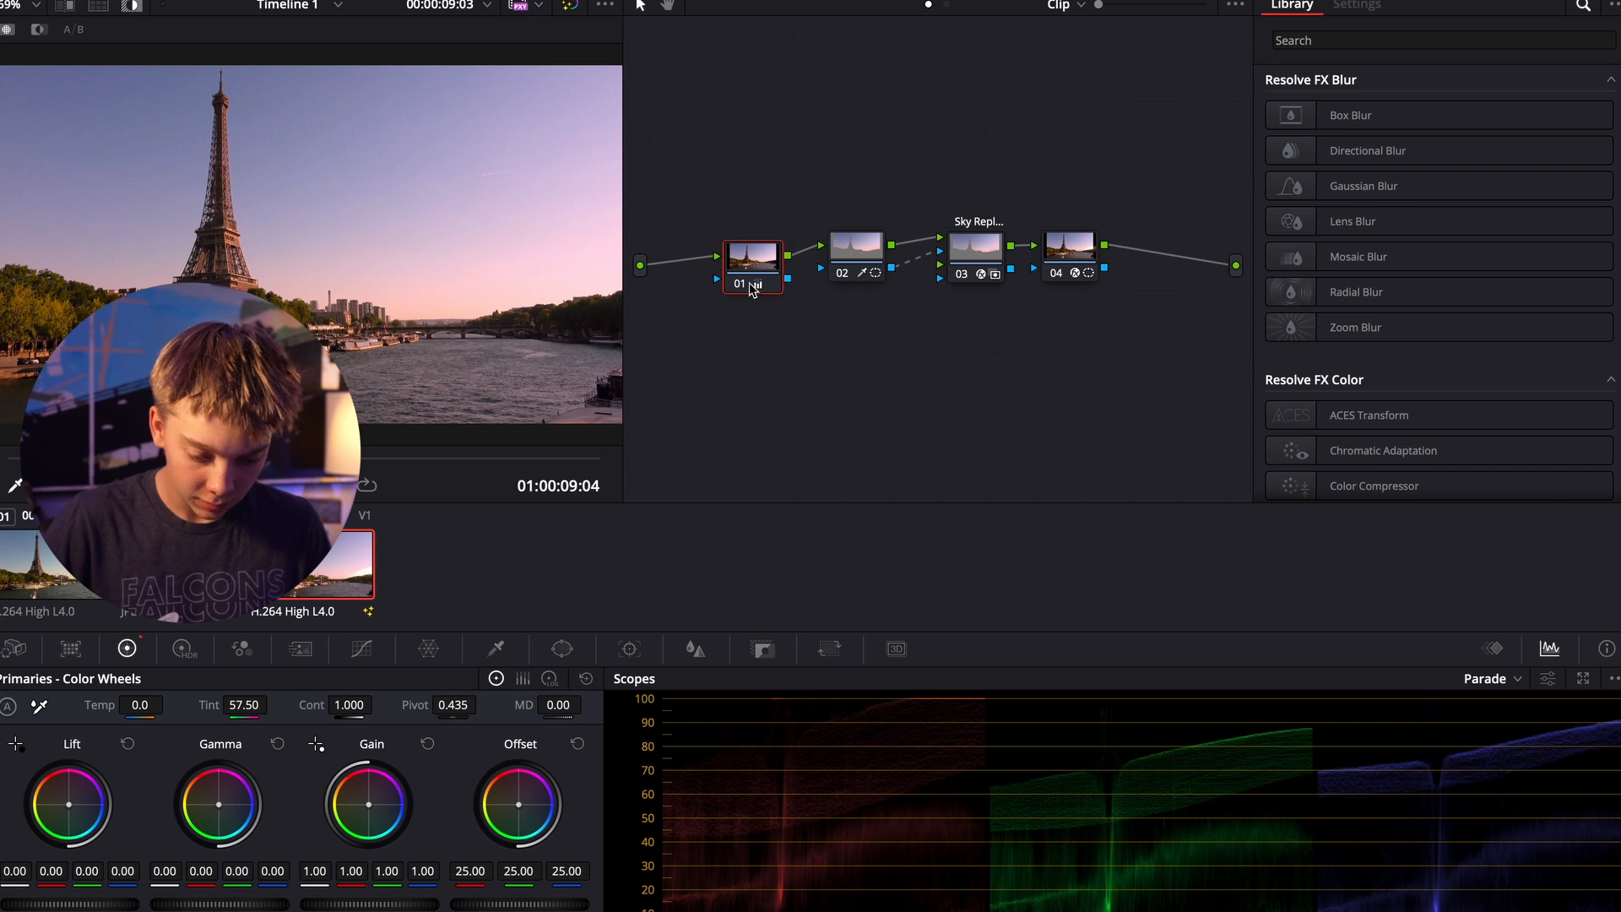
- Compare the original Eiffel Tower clip with the sunset reference image
drag(753, 265, 754, 258)
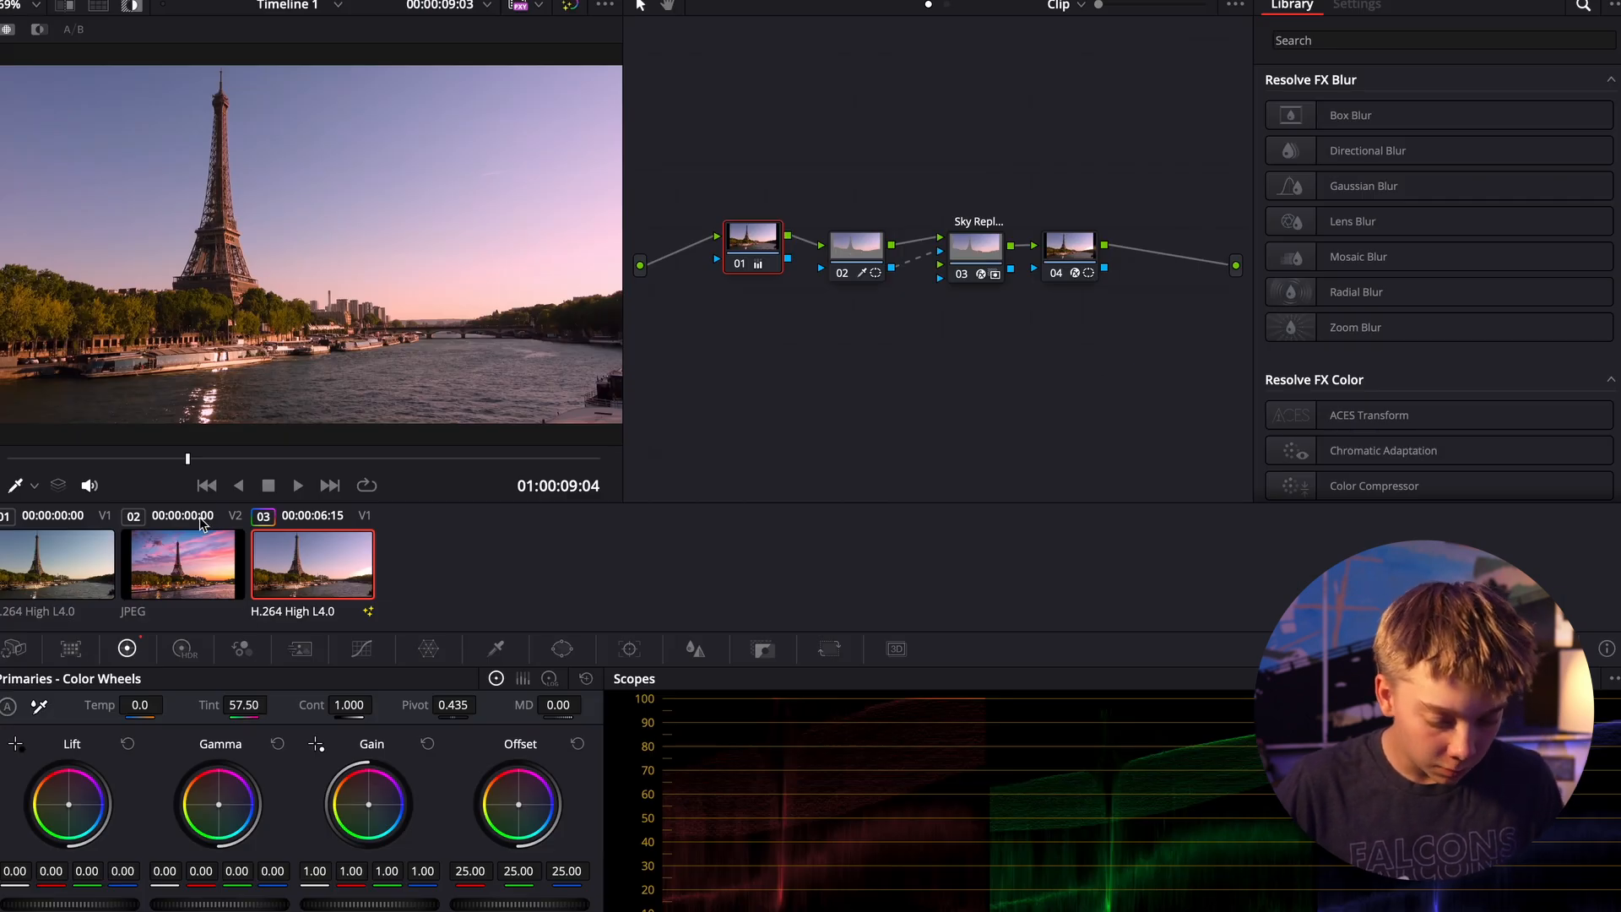
click(191, 554)
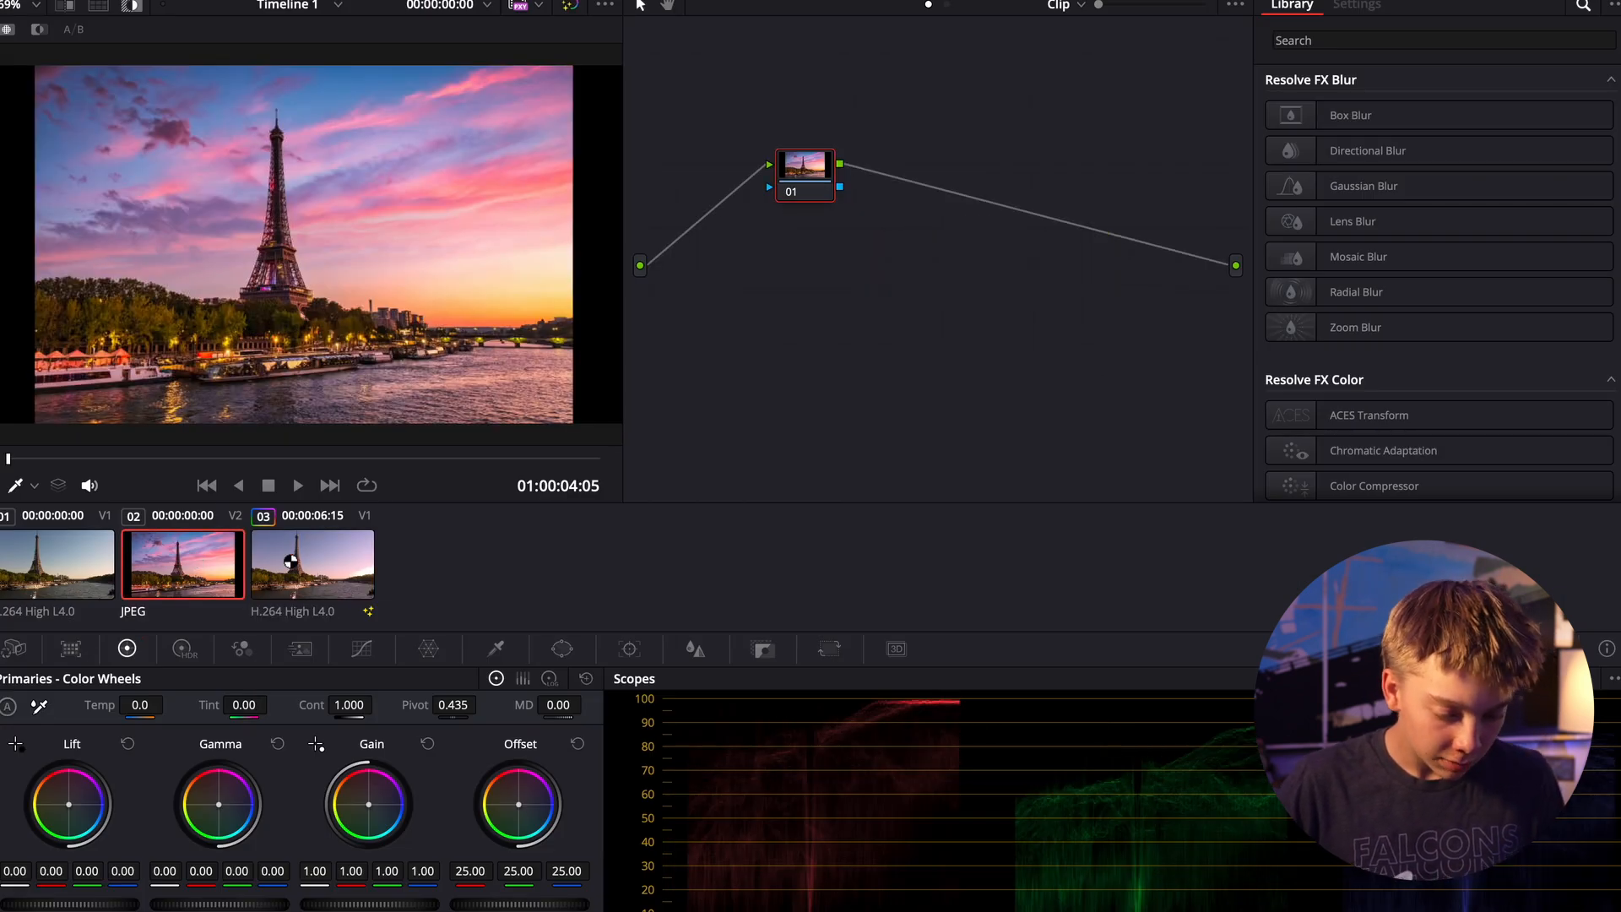
click(52, 574)
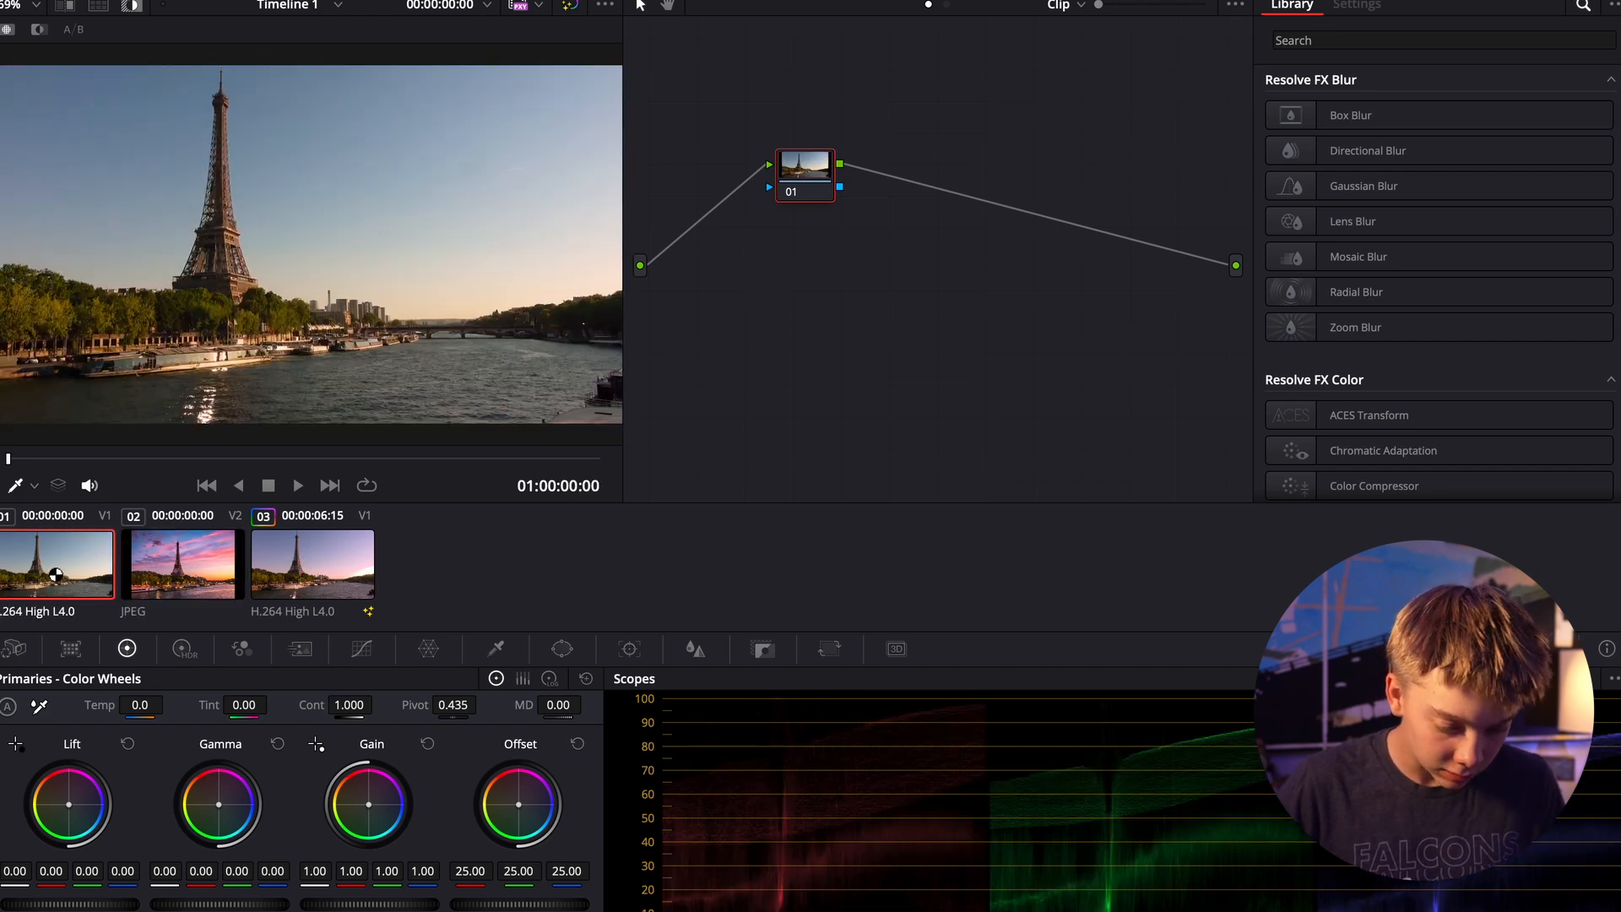
click(140, 566)
click(57, 570)
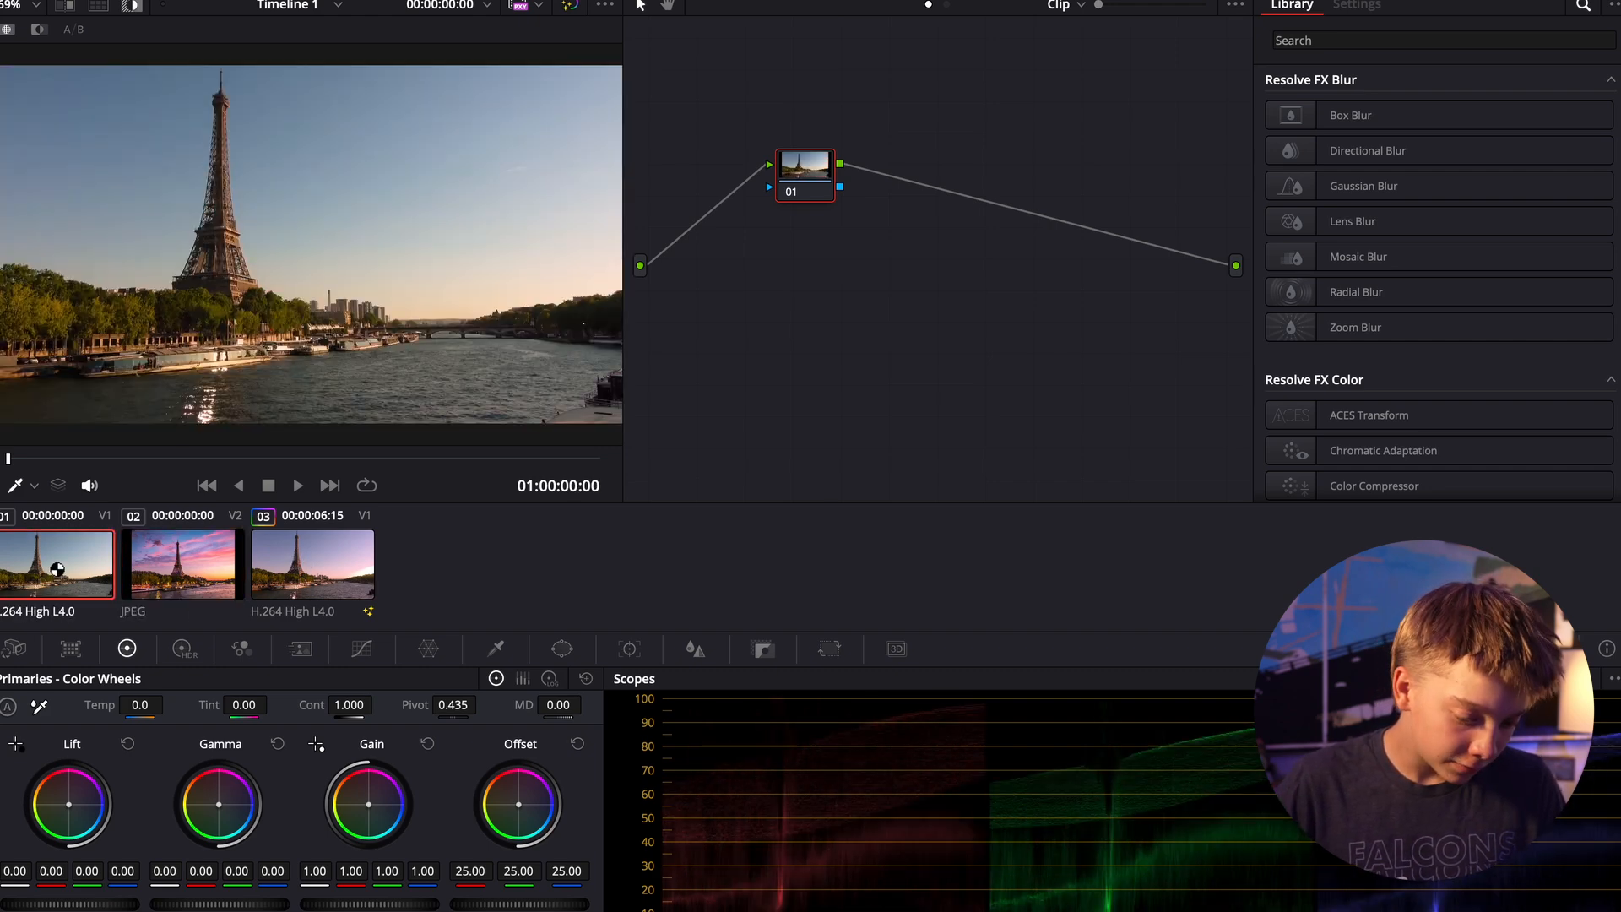
click(179, 566)
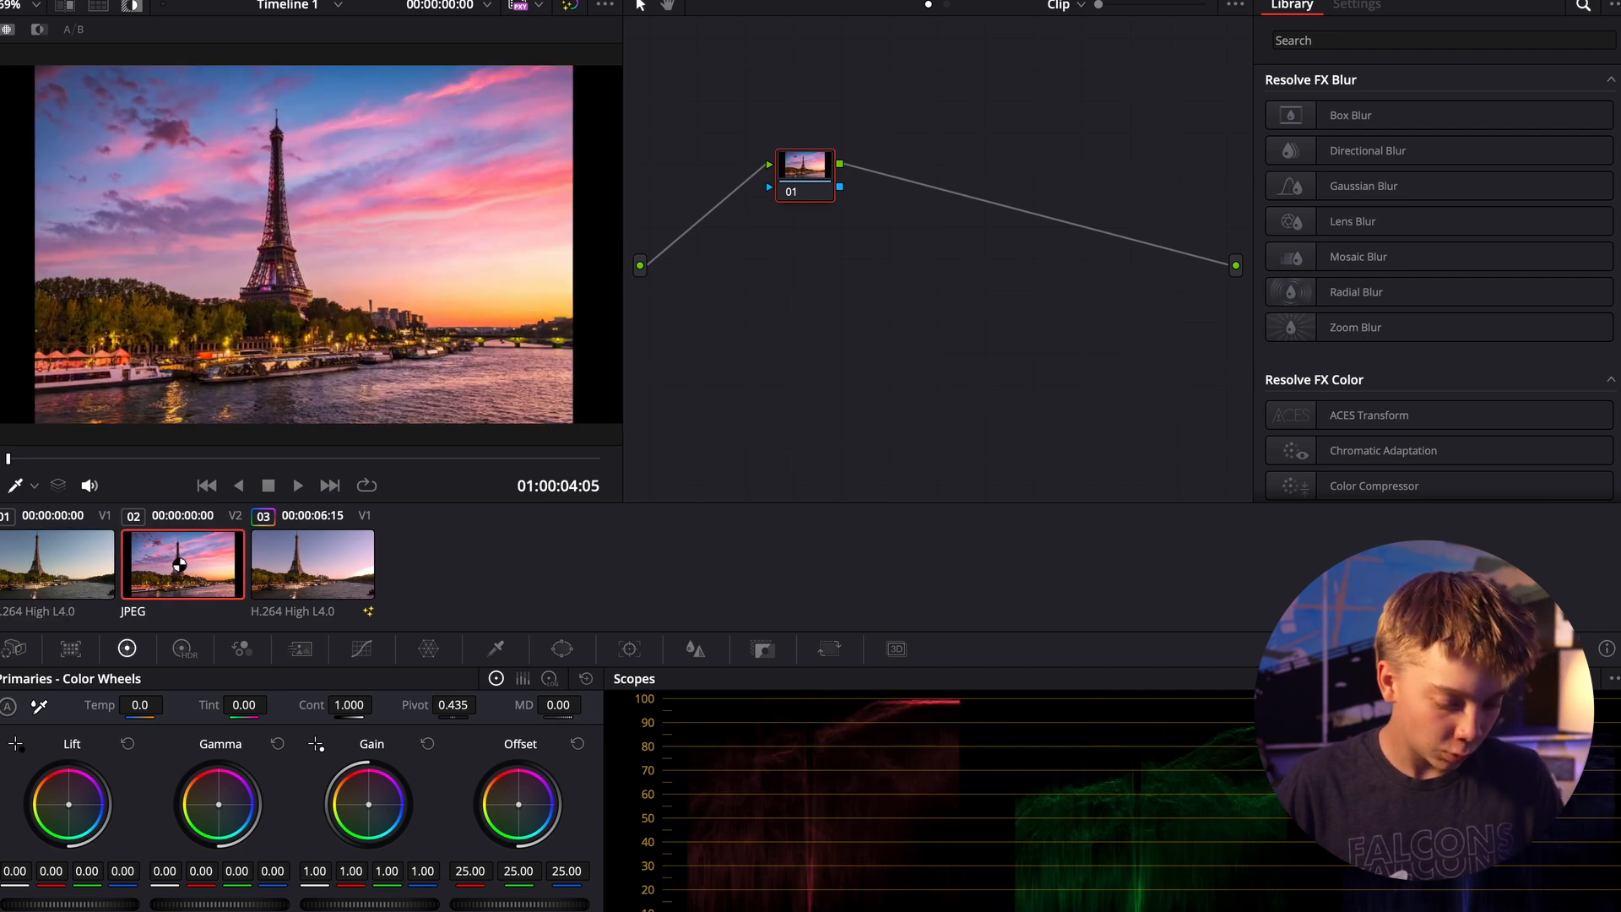
- On the third clip's node 02, add 3D Qualifier strokes across the sky and exclude the river with a subtract stroke
click(308, 570)
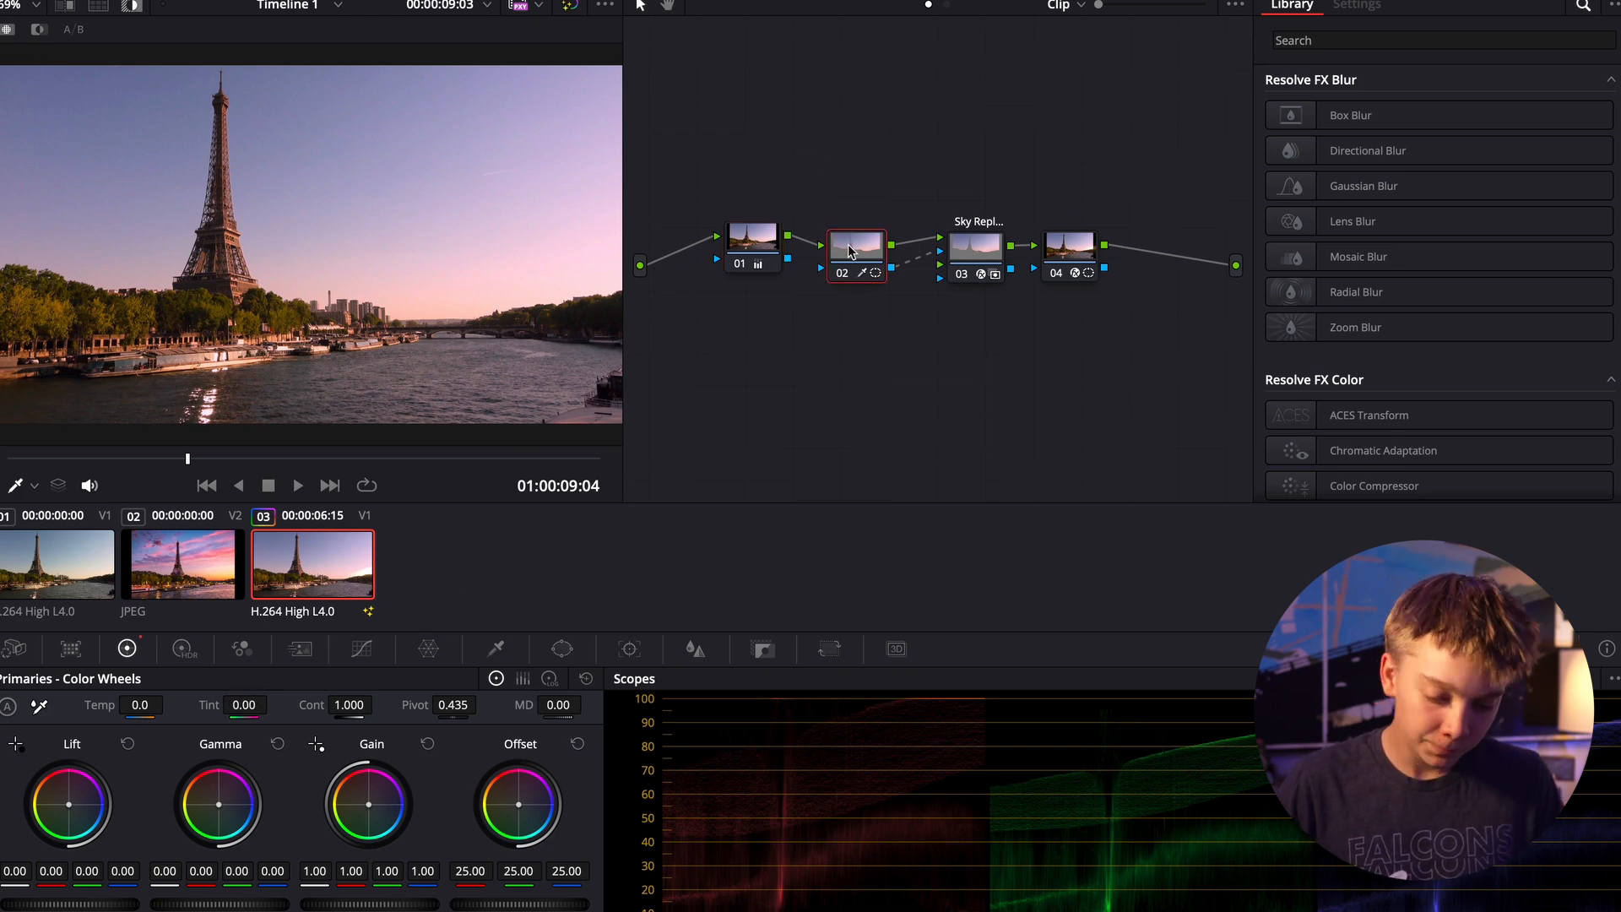
click(849, 250)
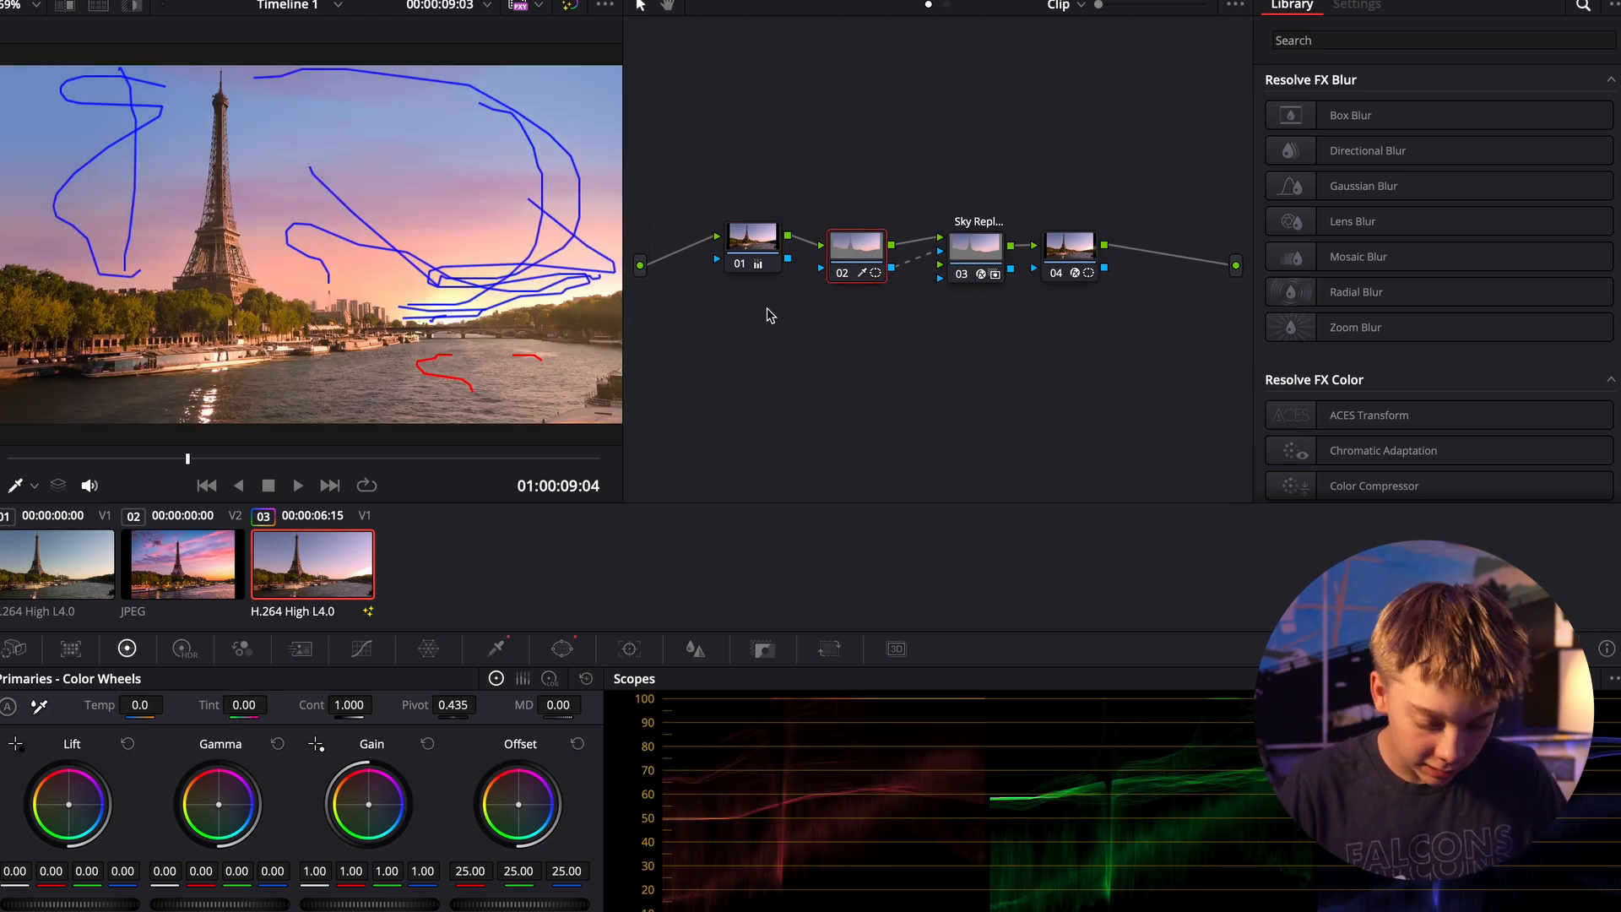
click(498, 650)
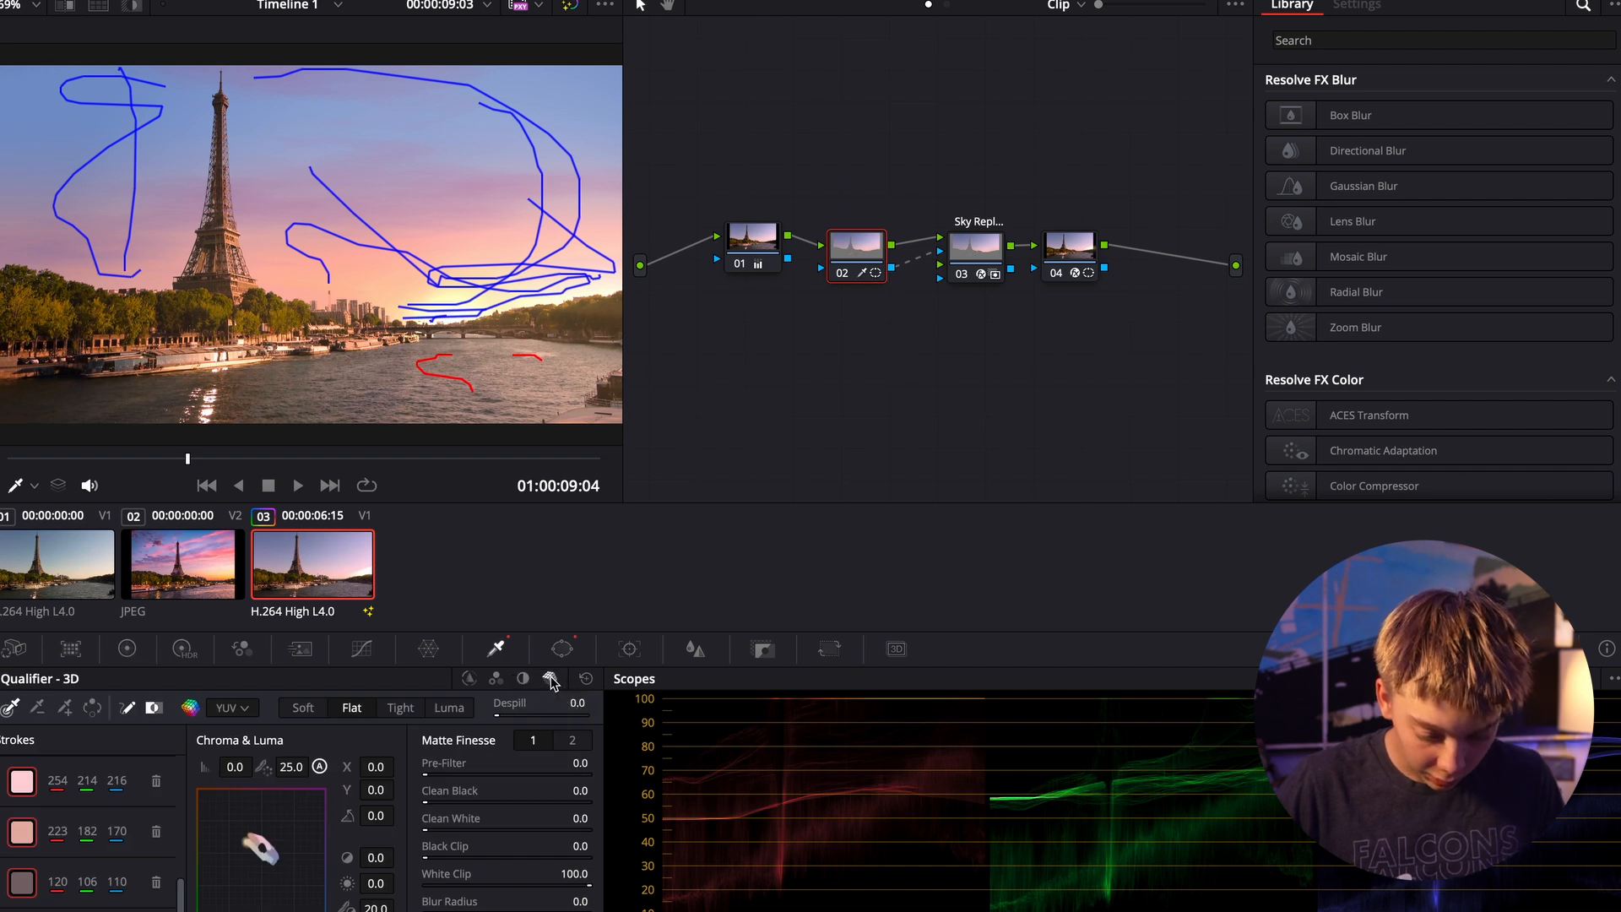
click(67, 709)
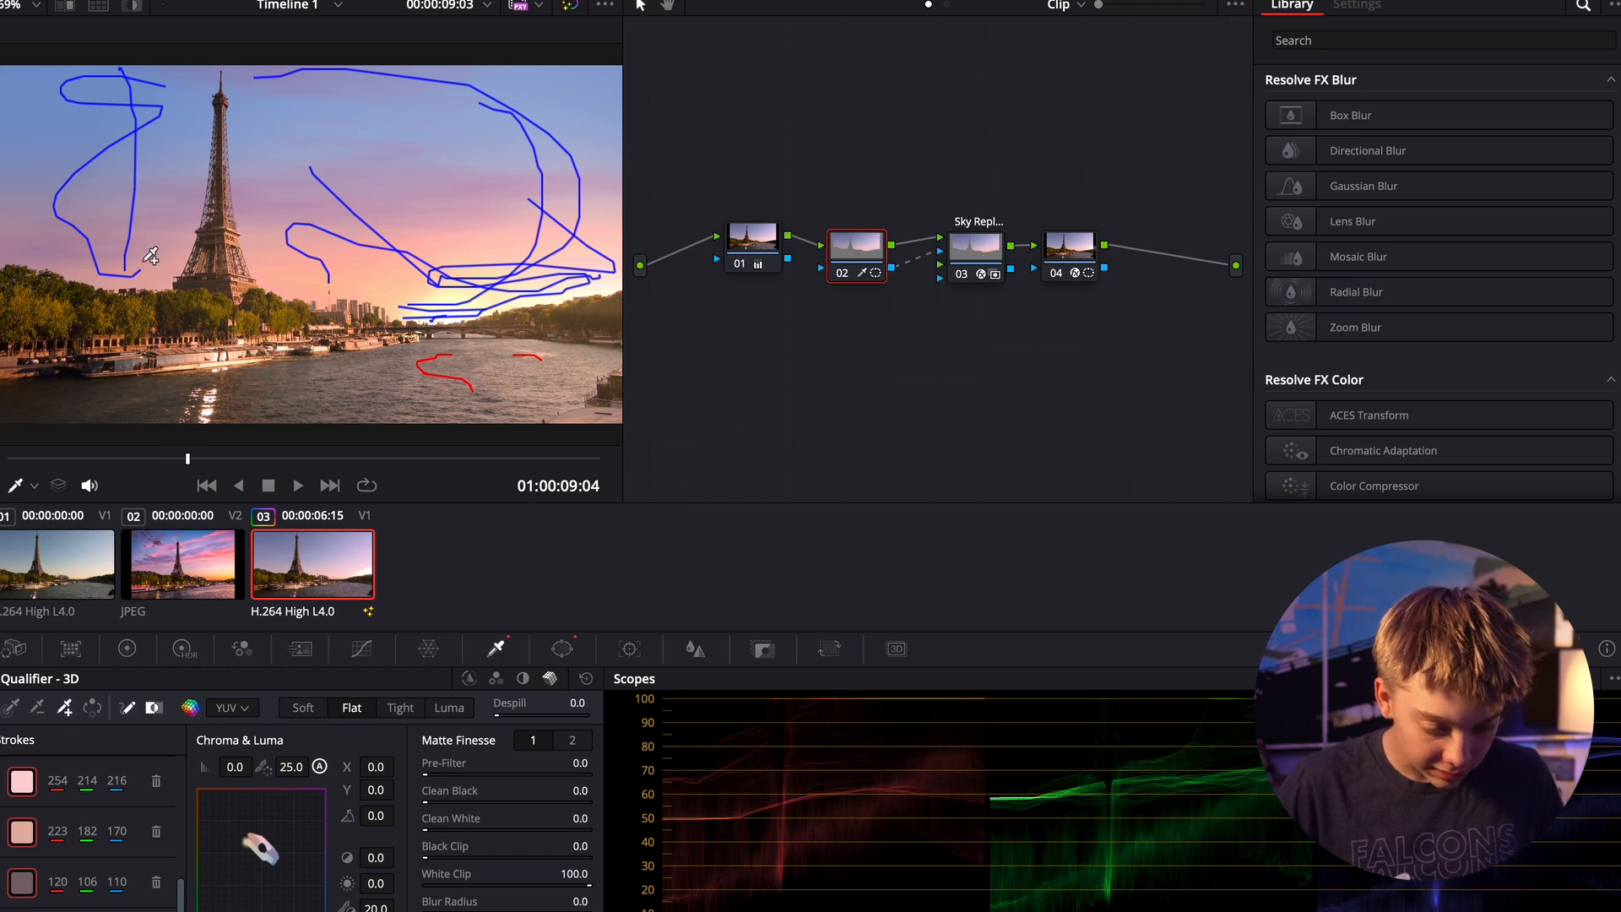
mouse_move(143, 264)
mouse_down()
mouse_move(173, 237)
mouse_move(184, 147)
mouse_move(118, 106)
mouse_move(75, 125)
mouse_up()
mouse_move(351, 169)
mouse_down()
mouse_move(409, 222)
mouse_move(498, 177)
mouse_up()
click(37, 709)
mouse_move(485, 359)
mouse_down()
mouse_move(434, 371)
mouse_move(502, 376)
mouse_up()
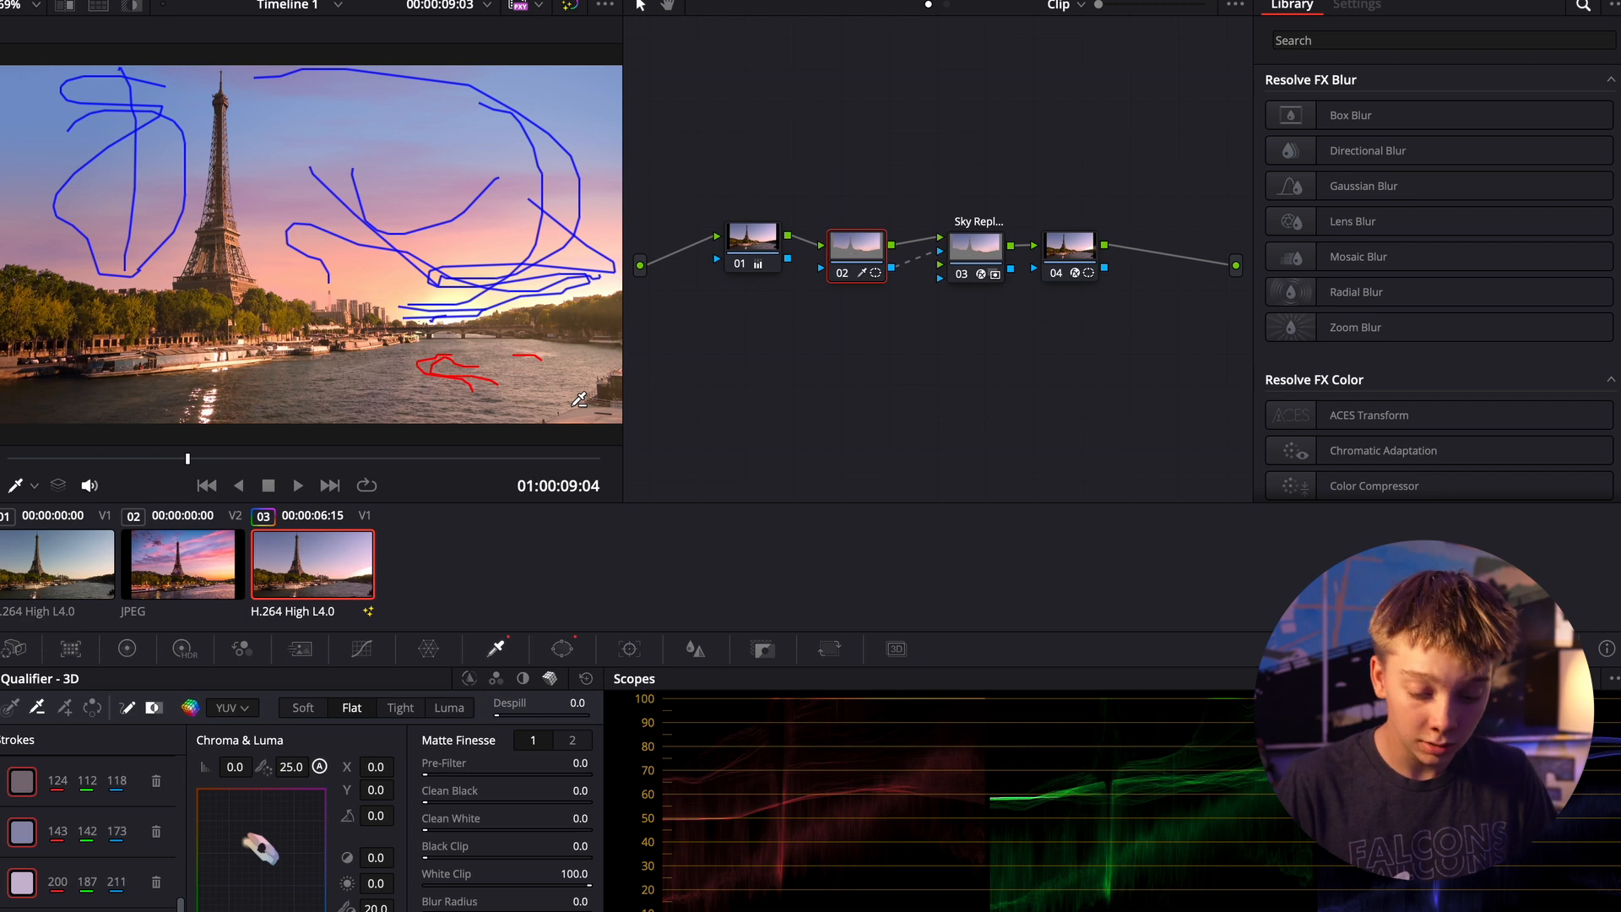
click(975, 255)
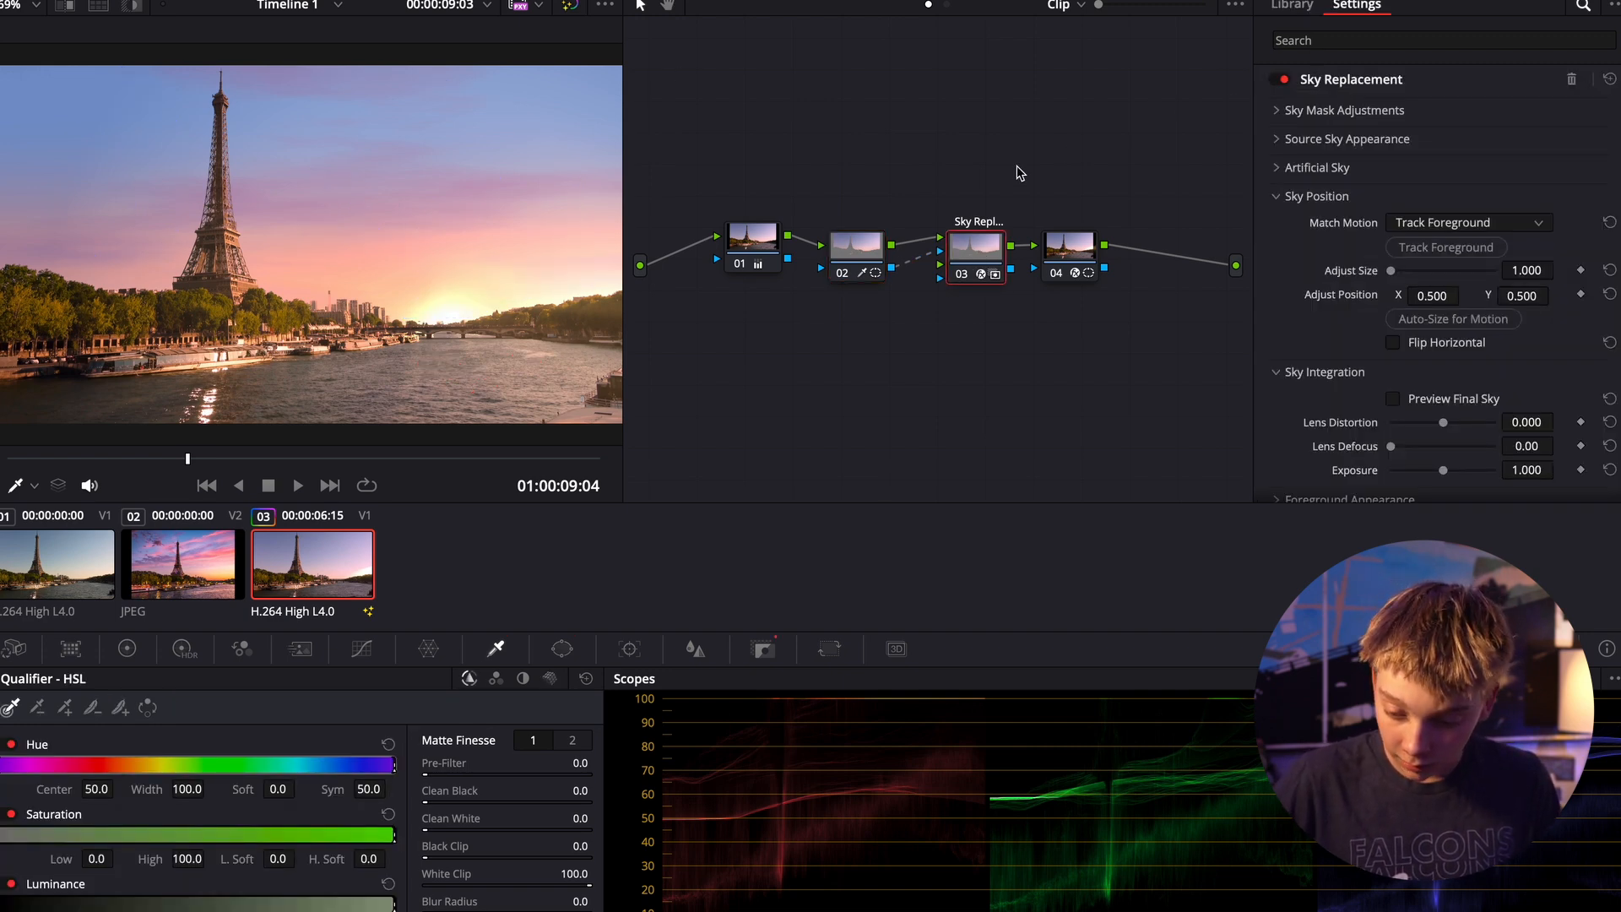
click(855, 252)
drag(1152, 334, 977, 223)
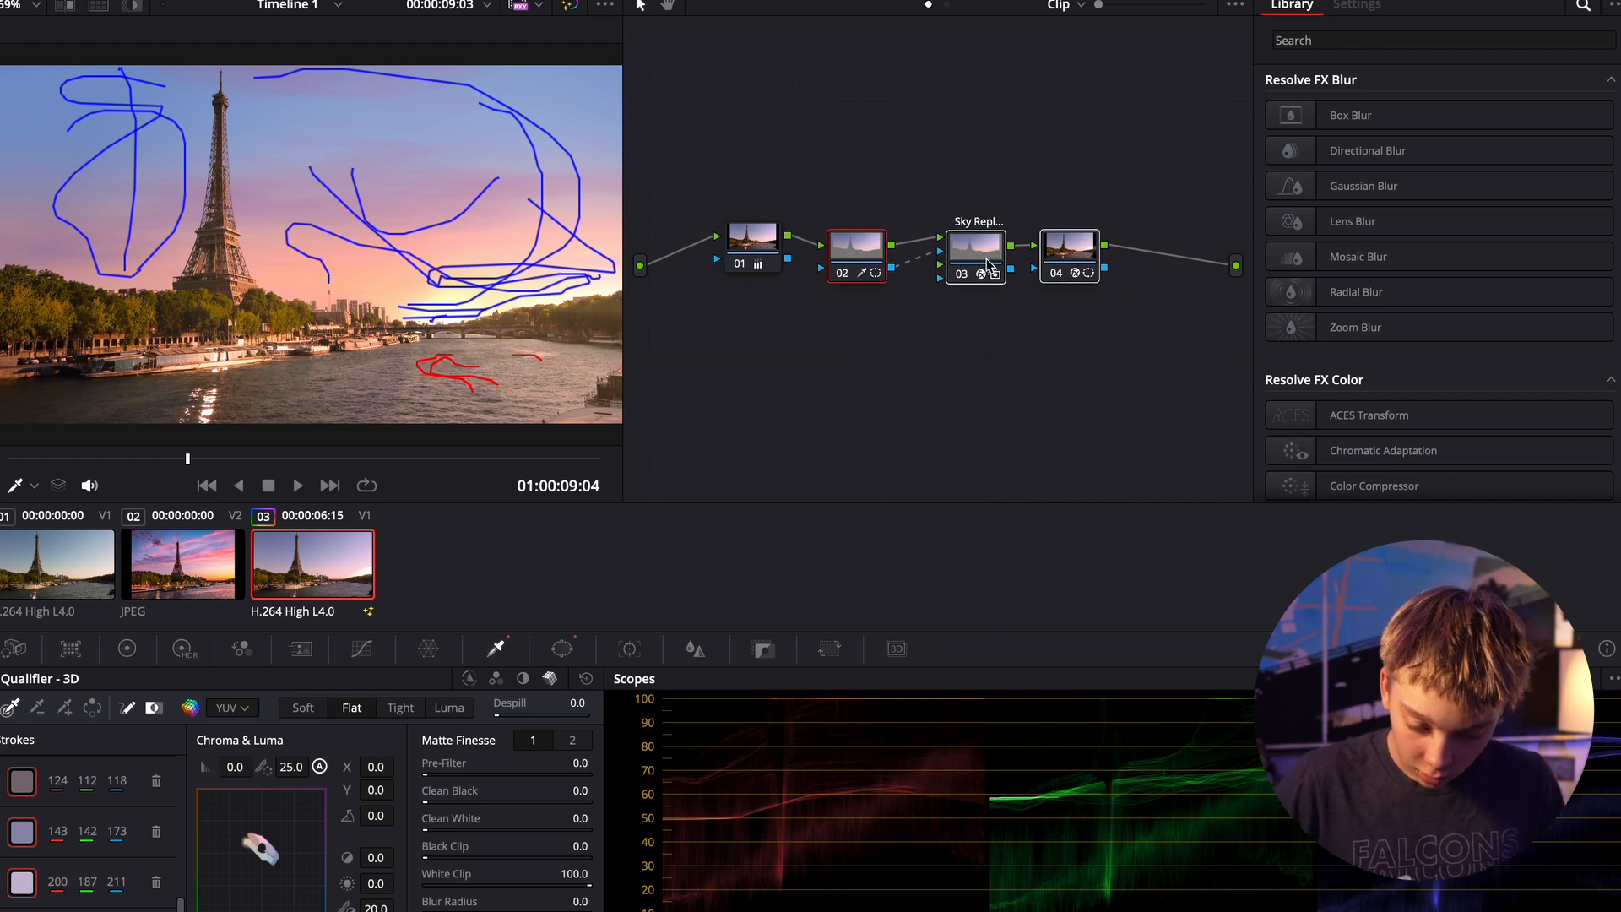
click(1408, 41)
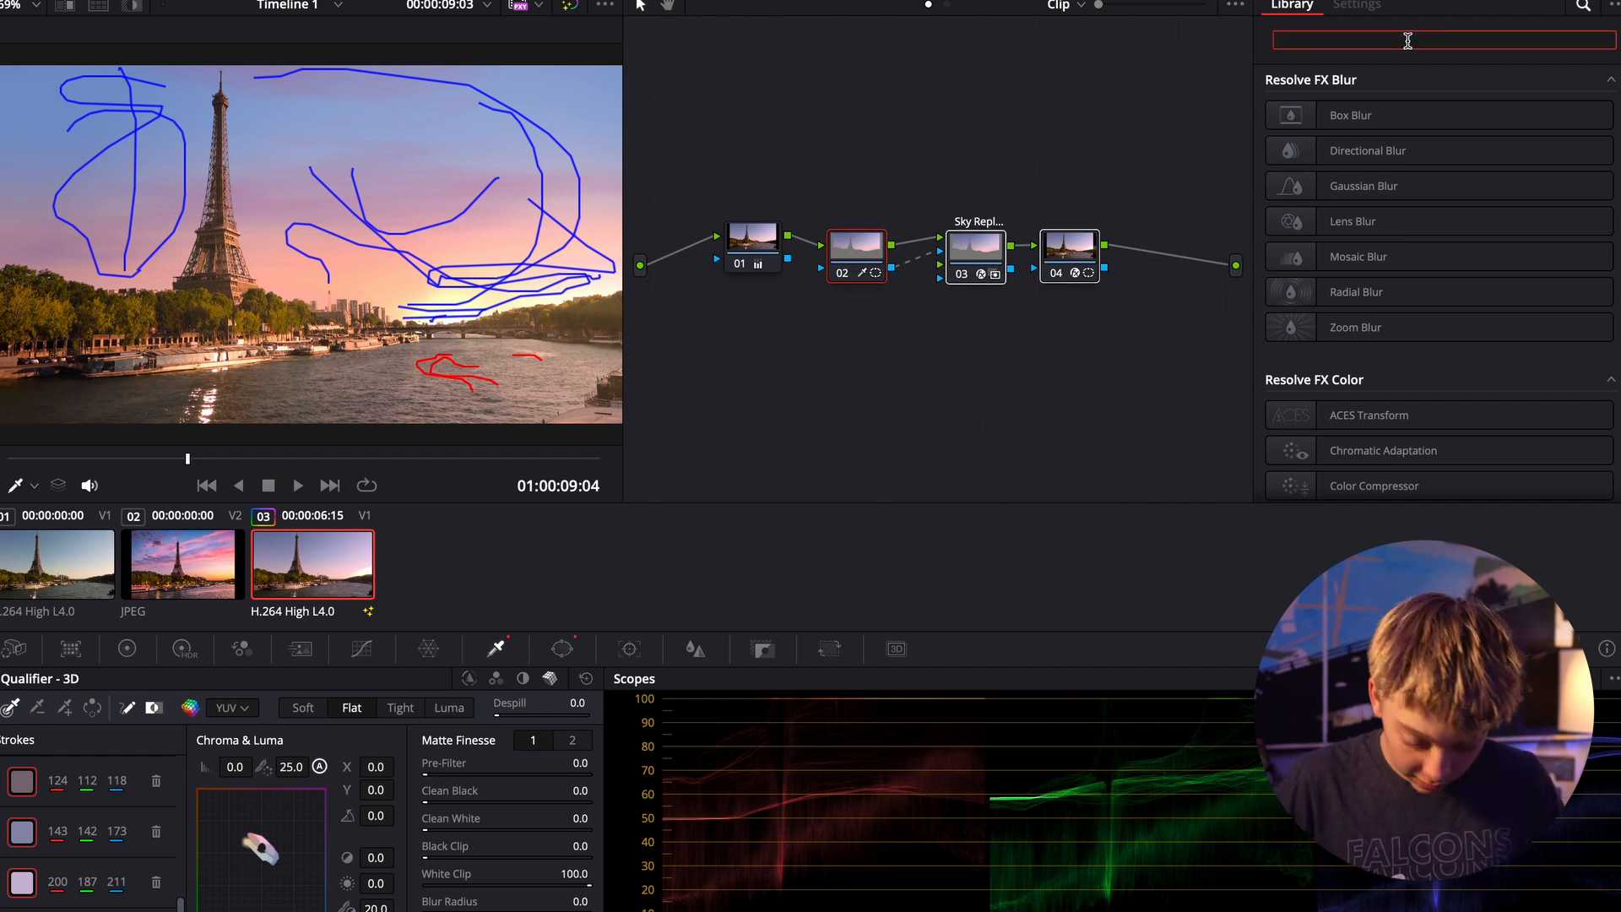
text(sky)
drag(1384, 114, 1179, 264)
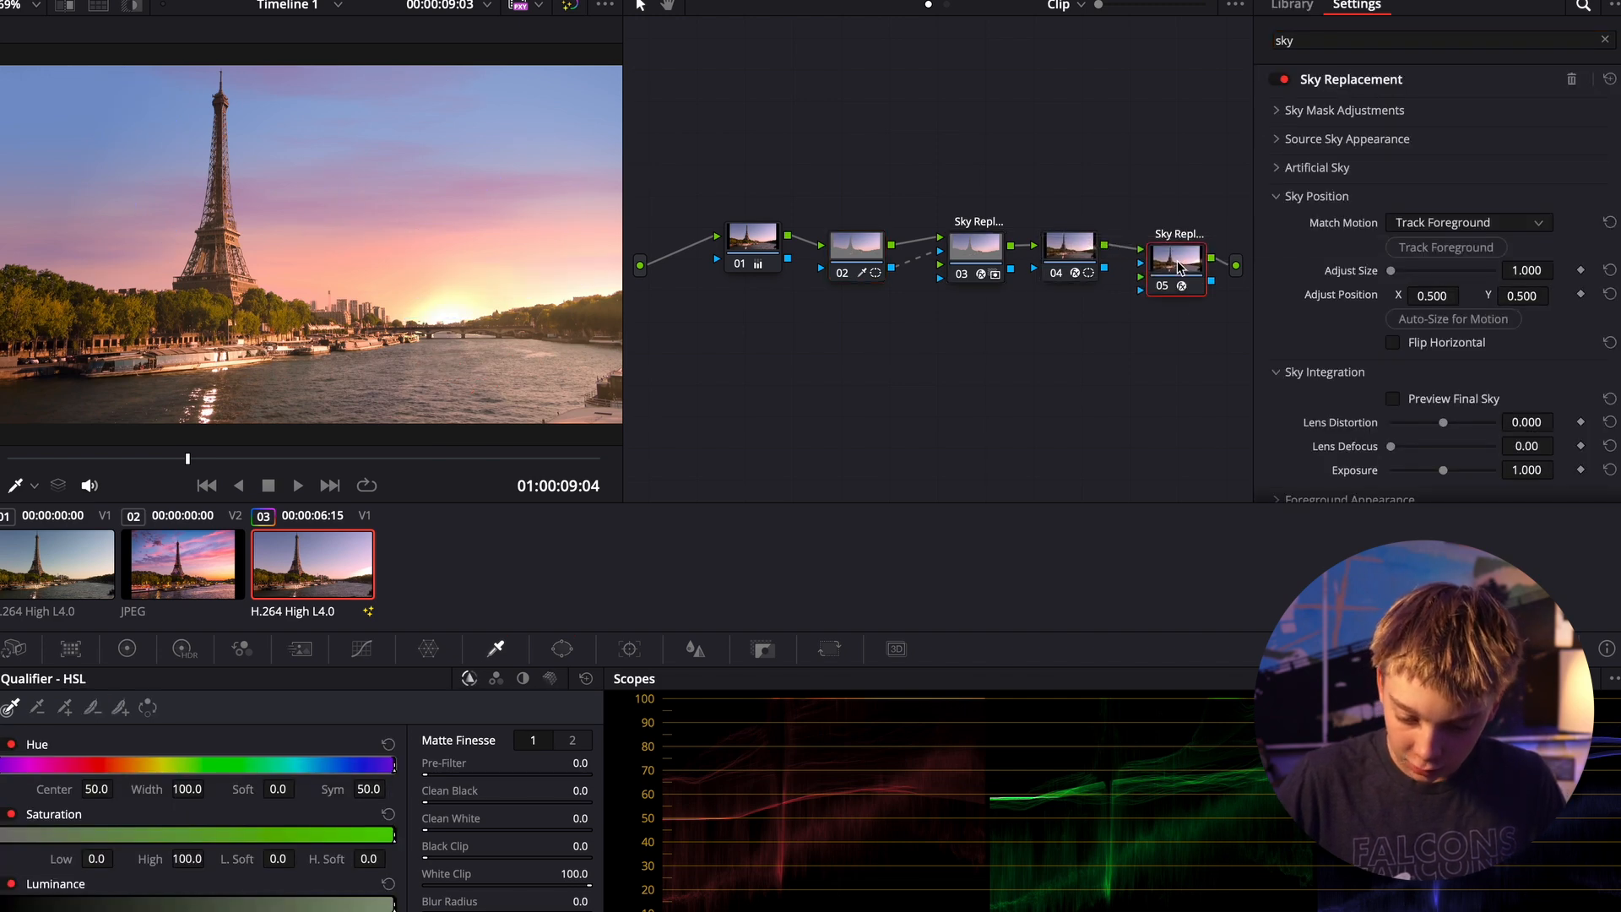
key(Delete)
- Preview the Sky Replacement mask on node 03, set Shift Edge to 0.028, and turn the mask preview off
click(968, 251)
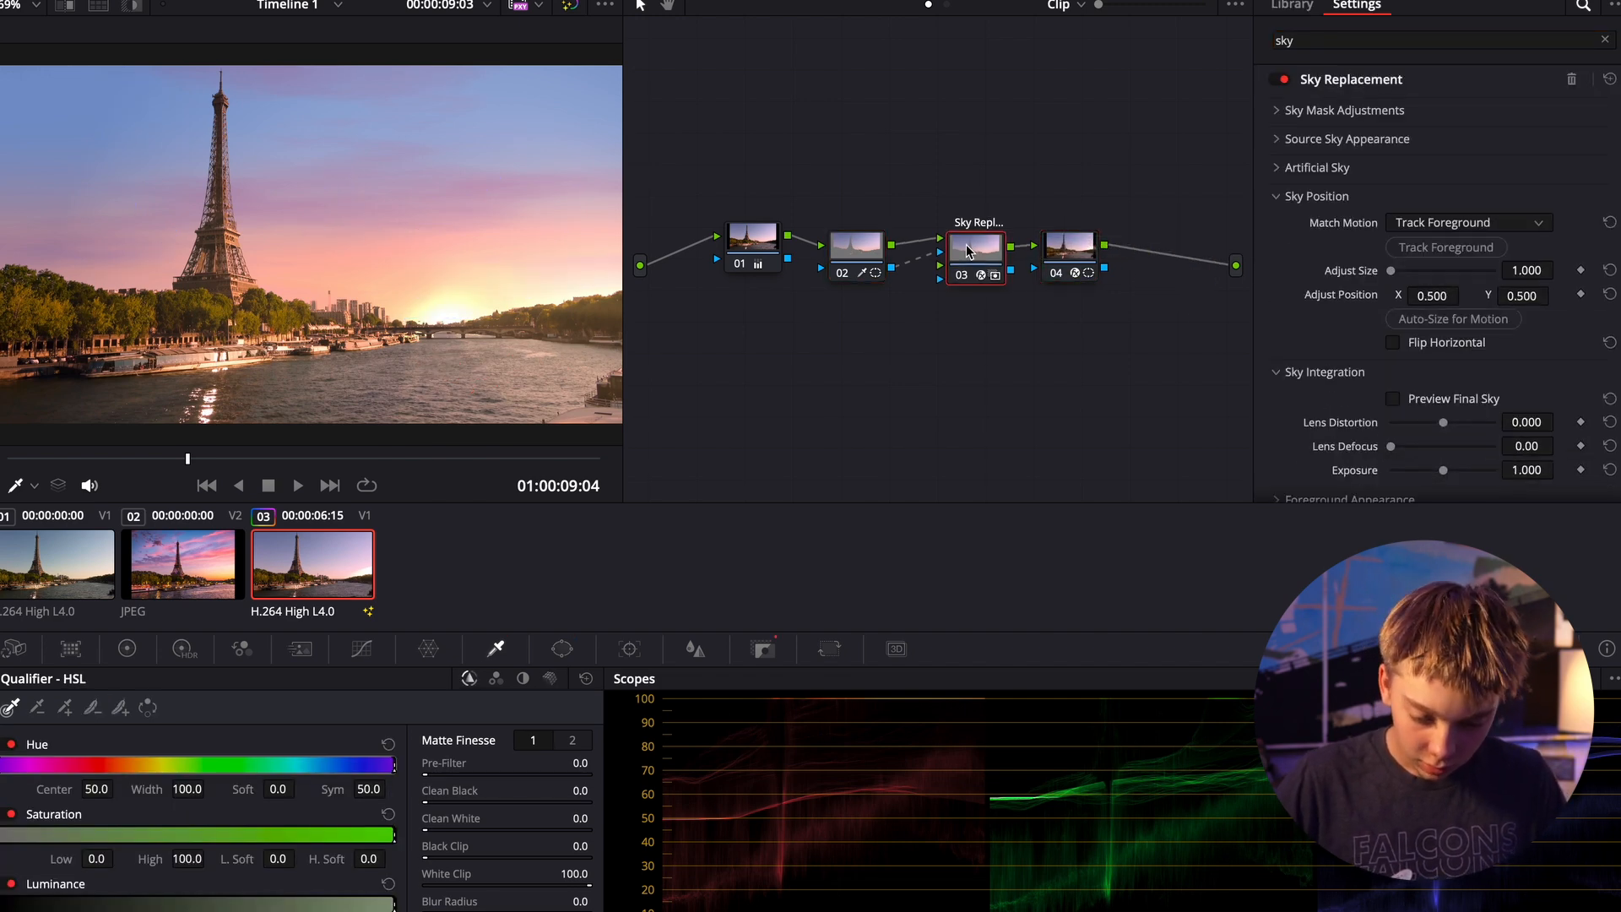
click(1277, 115)
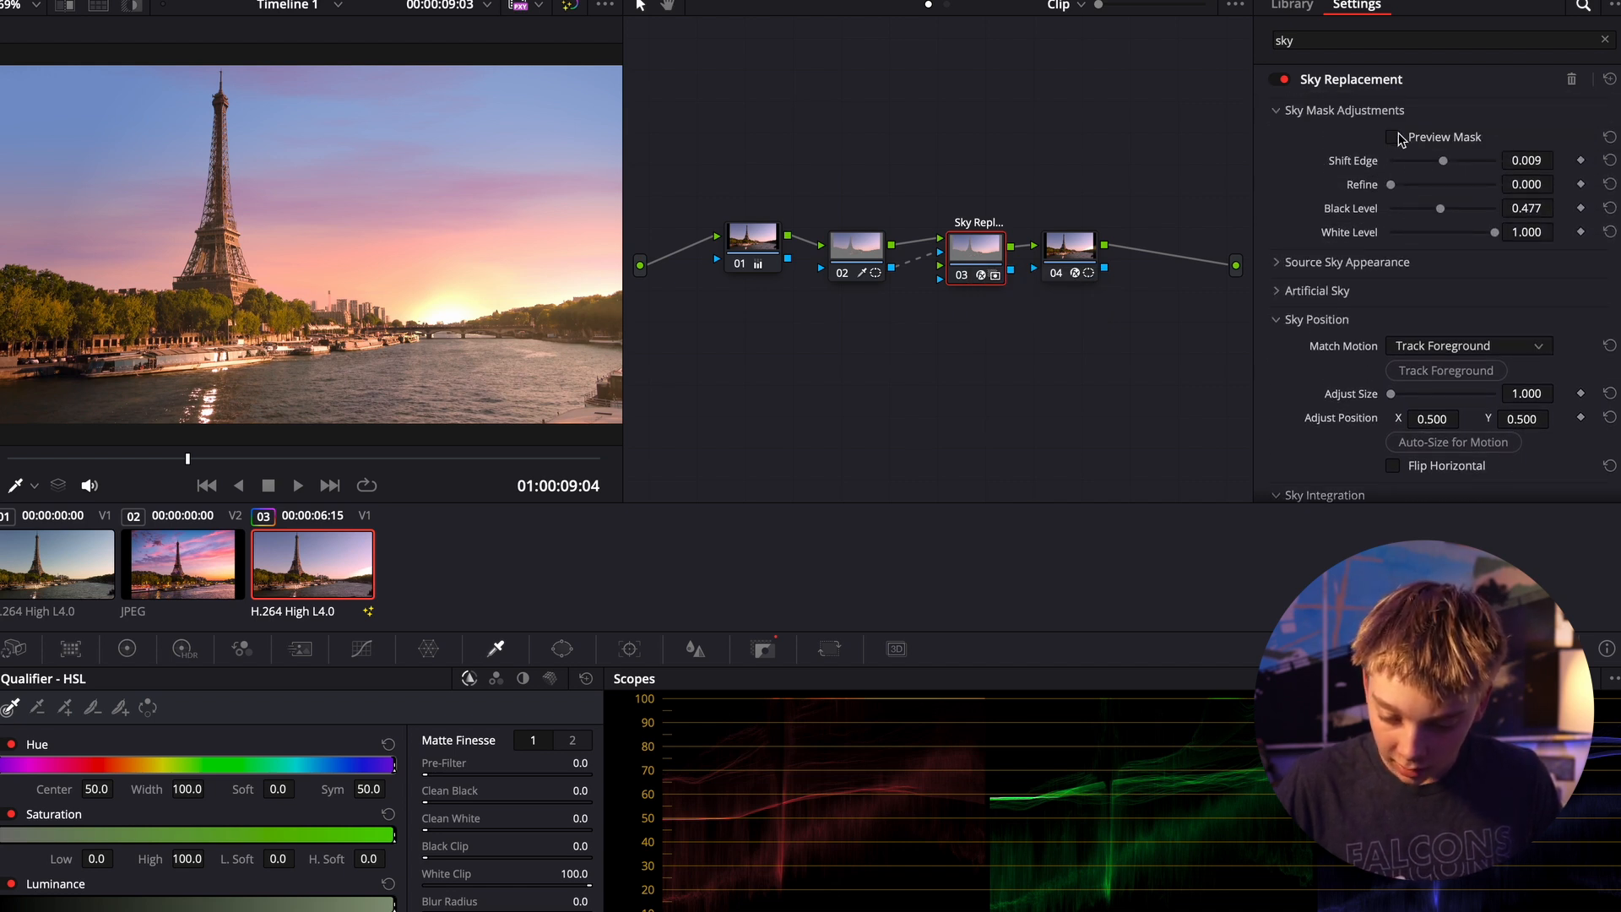
click(1394, 137)
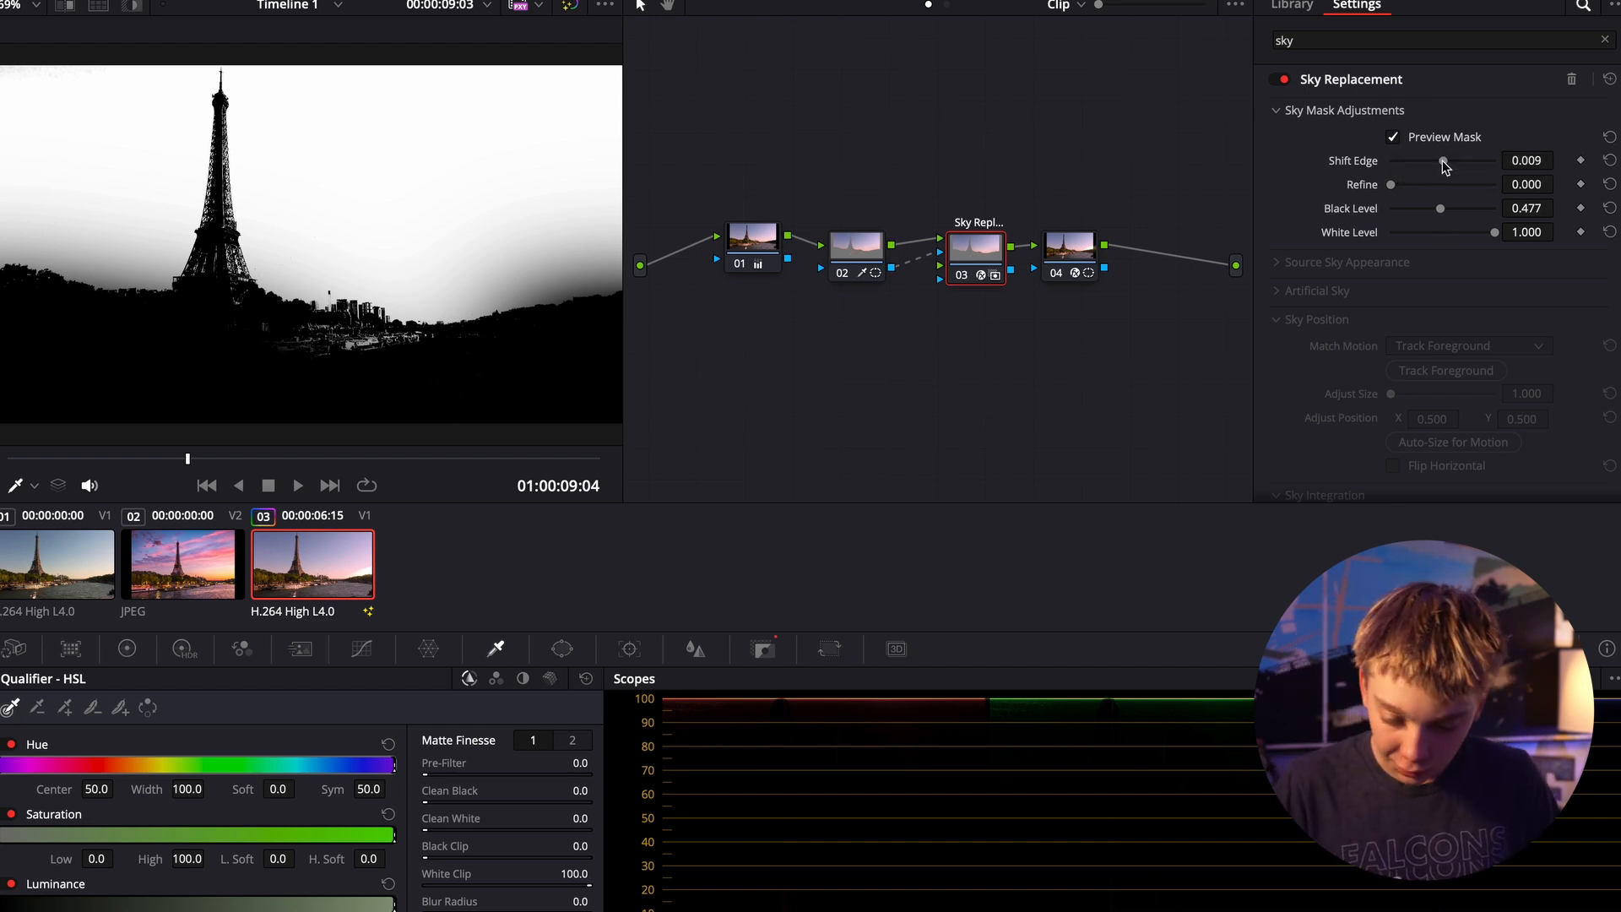
drag(1442, 160, 1444, 166)
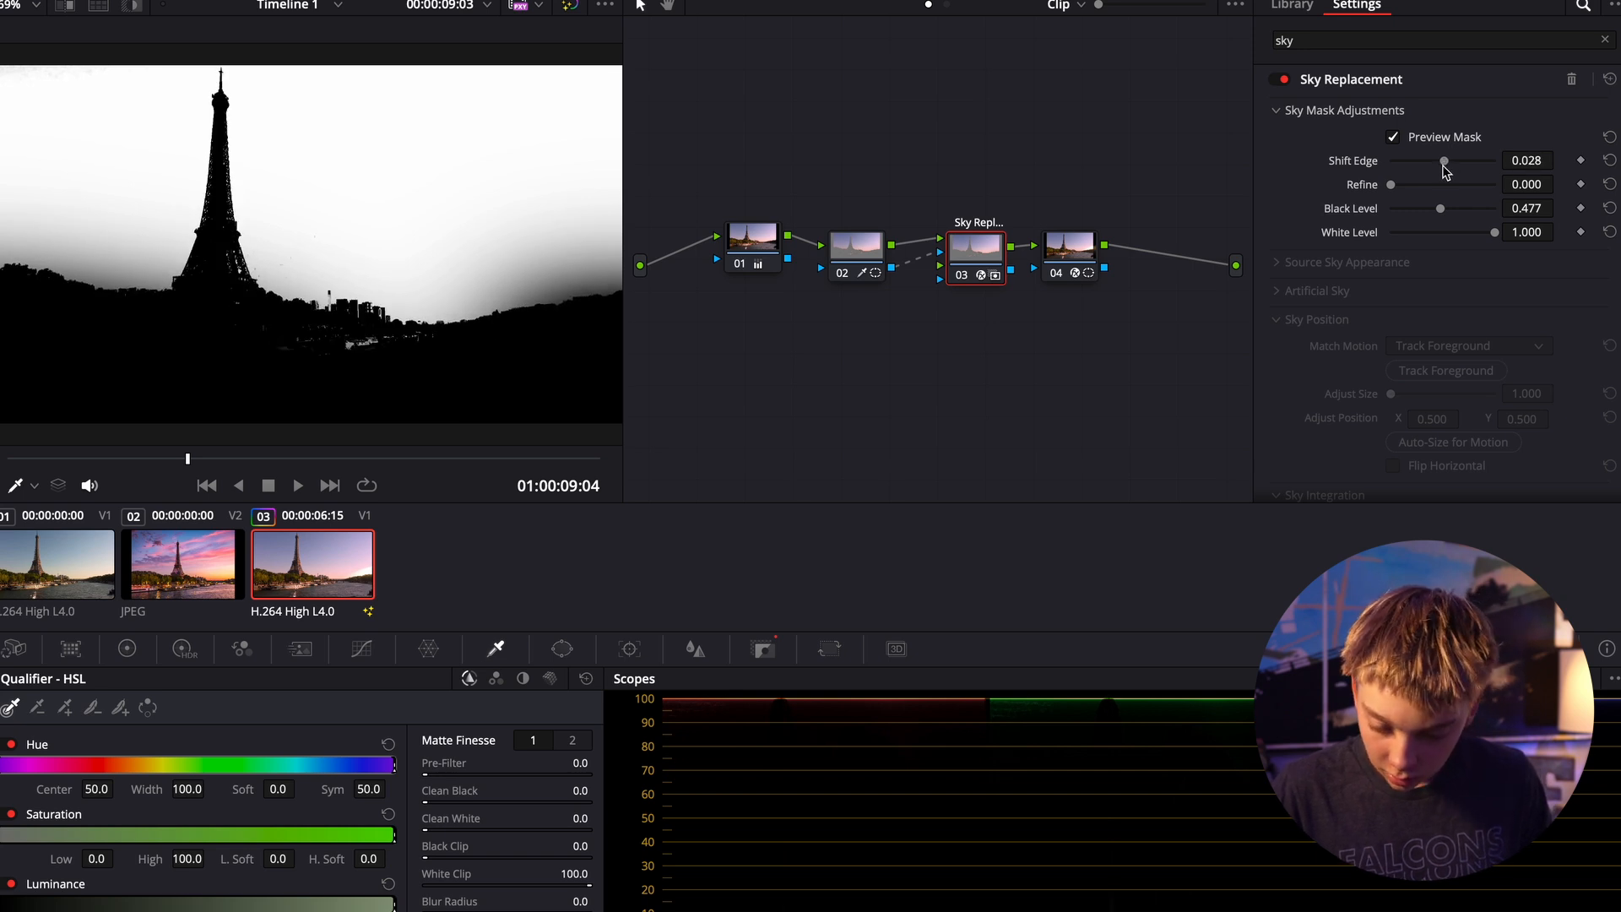
click(1393, 137)
- Reset the Sky Opacity in the Artificial Sky settings and raise it back to 1.000
scroll(1300, 319, down, 1)
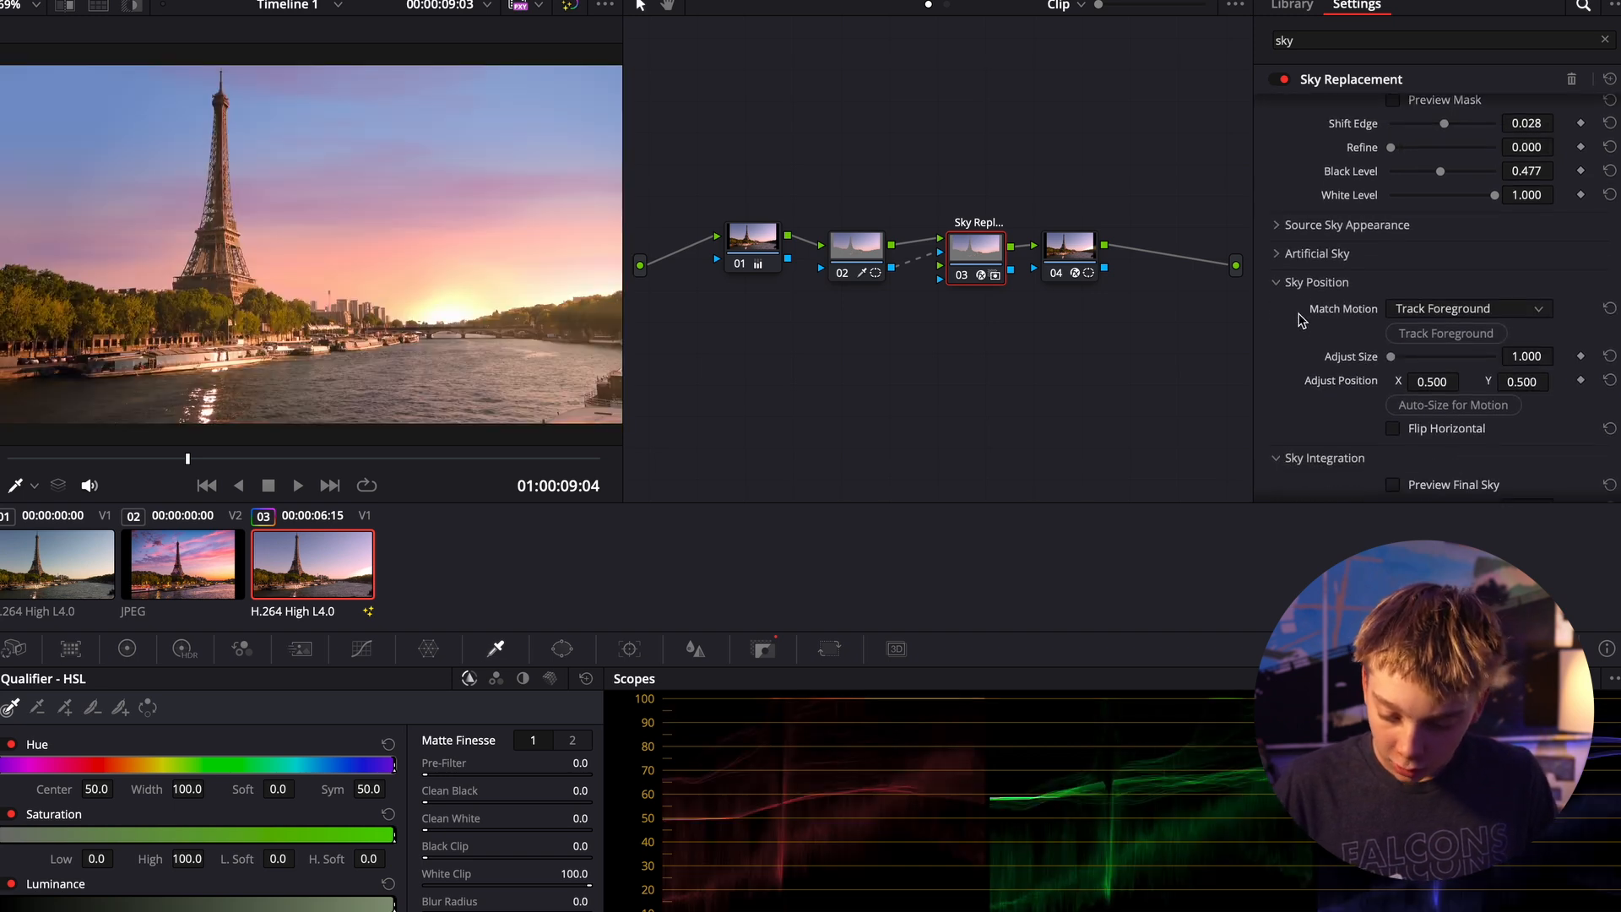
click(1283, 255)
scroll(1506, 245, down, 4)
scroll(1507, 245, up, 1)
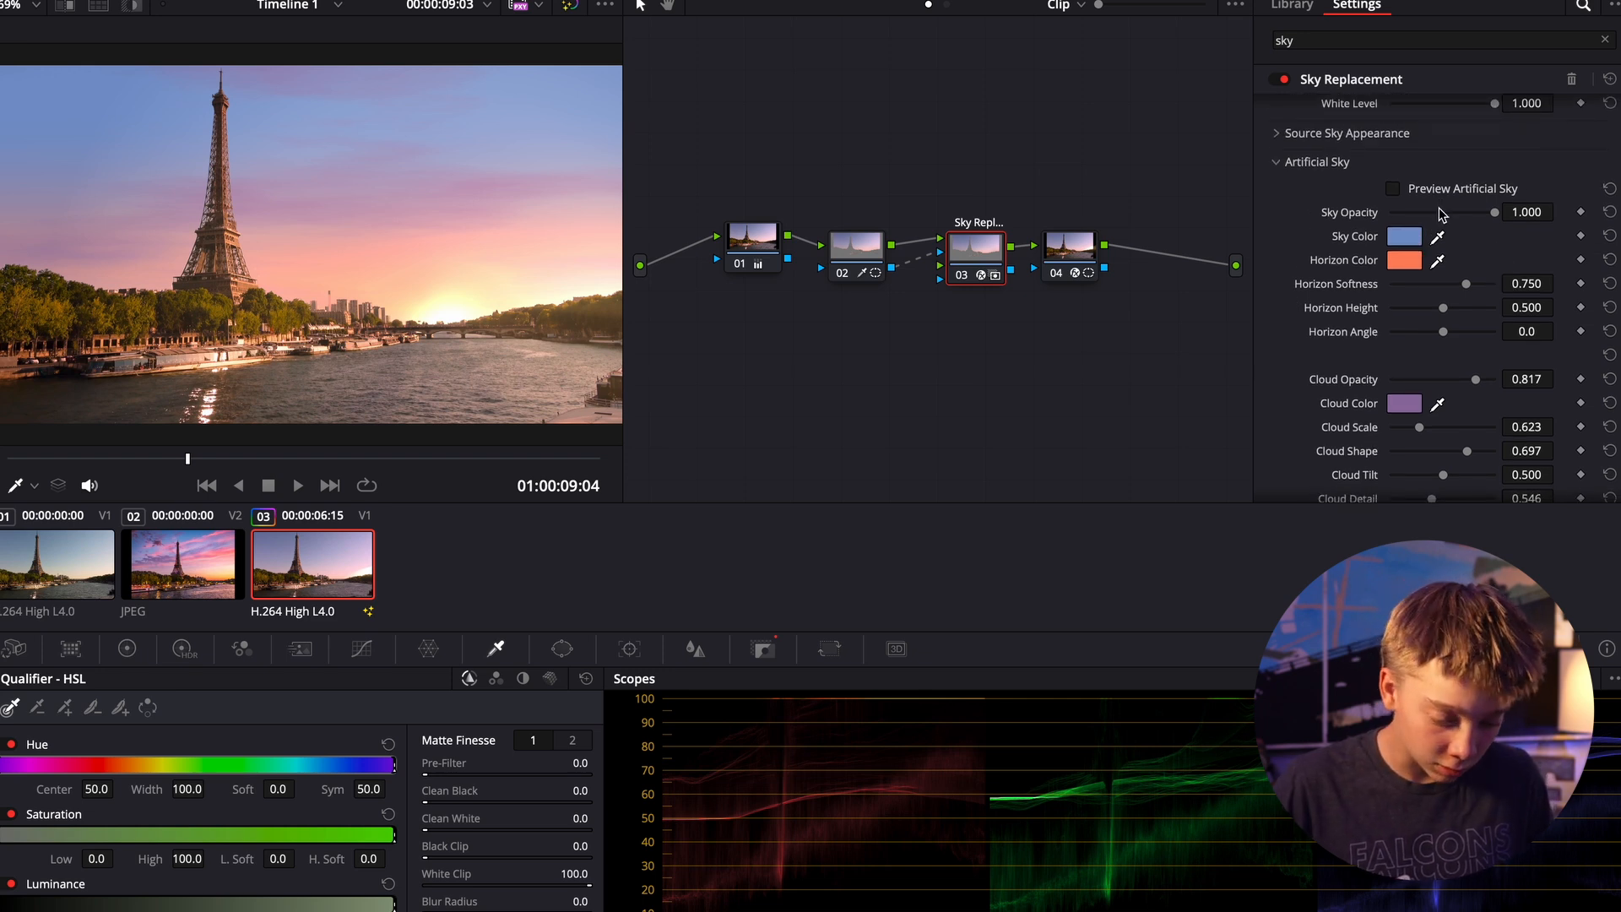
click(1609, 212)
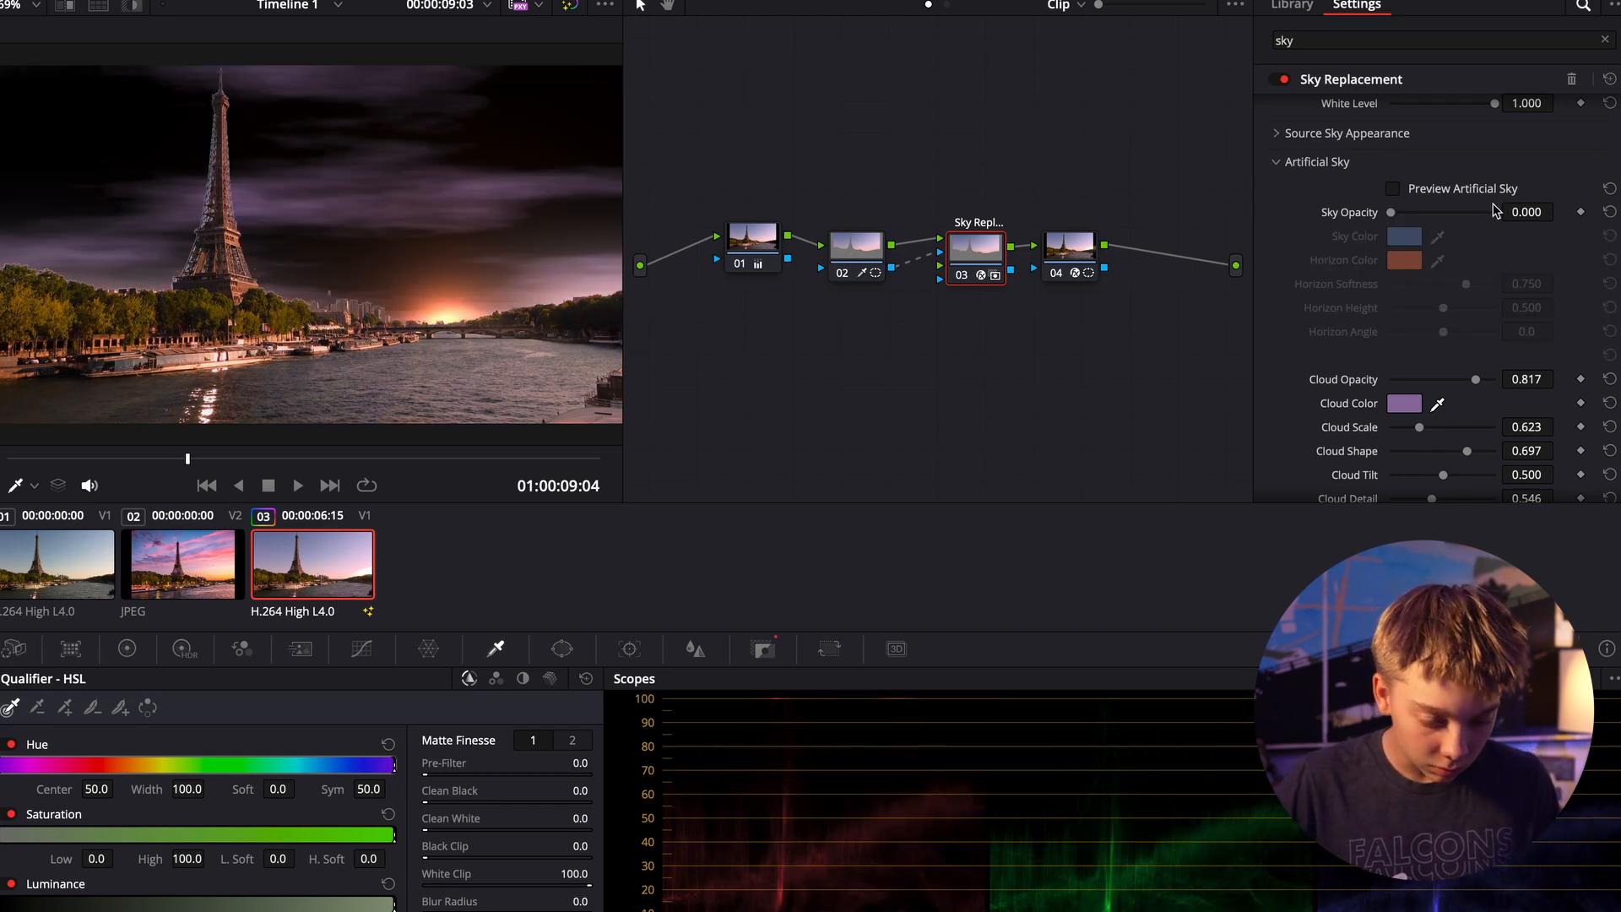
drag(1387, 213, 1519, 214)
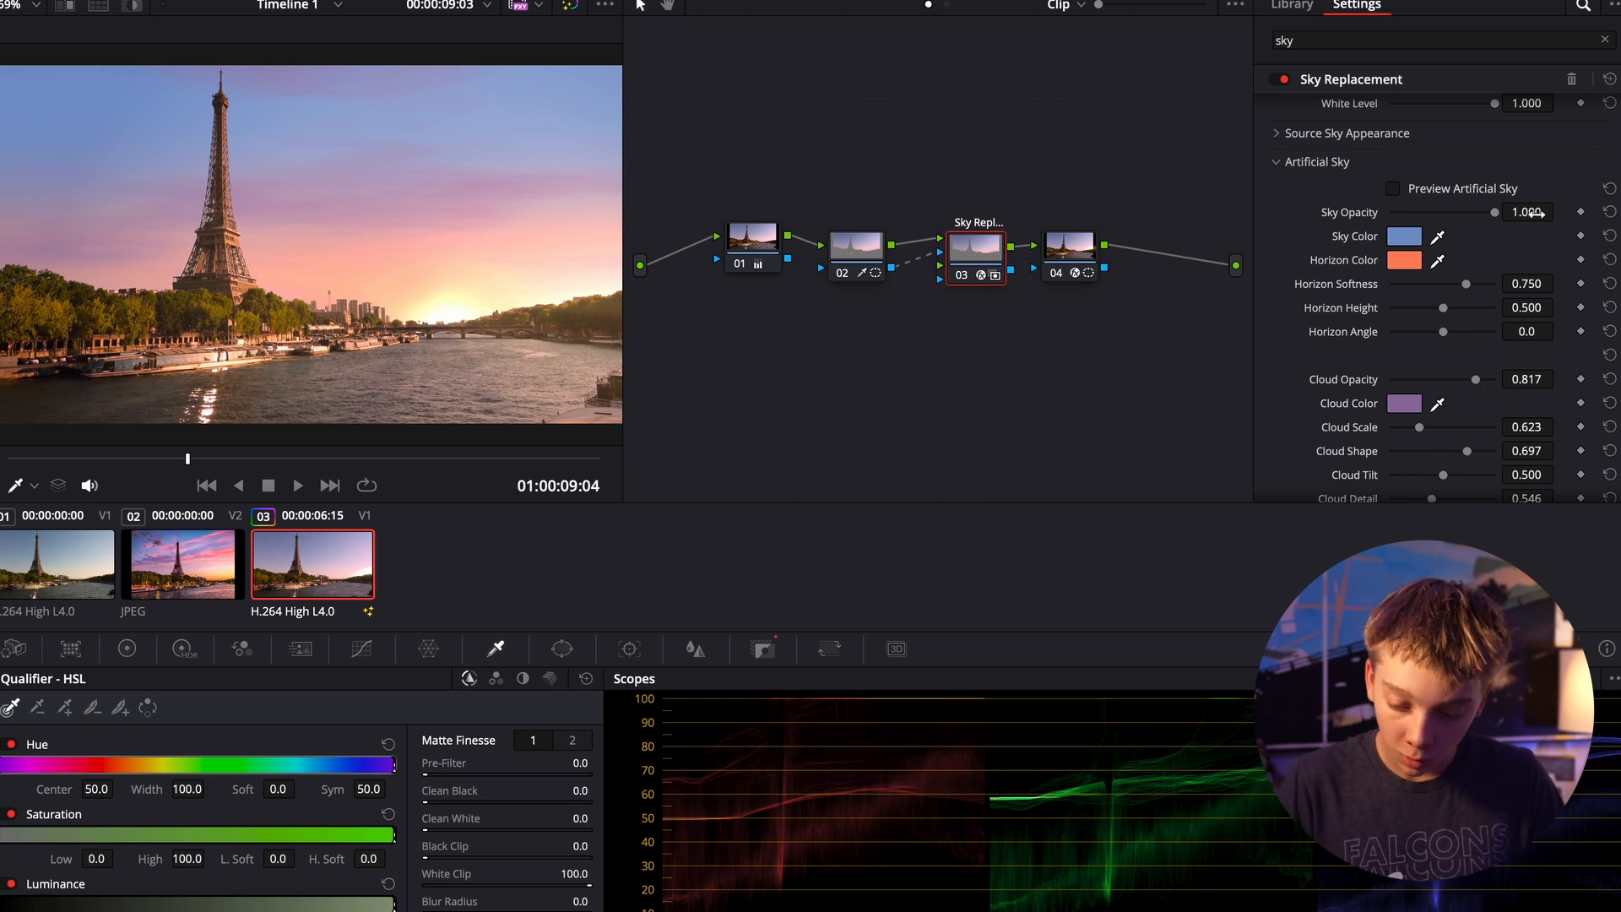
- Move the reference image on Video 2 to start where the second clip on Video 1 starts, and reselect that clip for grading
click(183, 565)
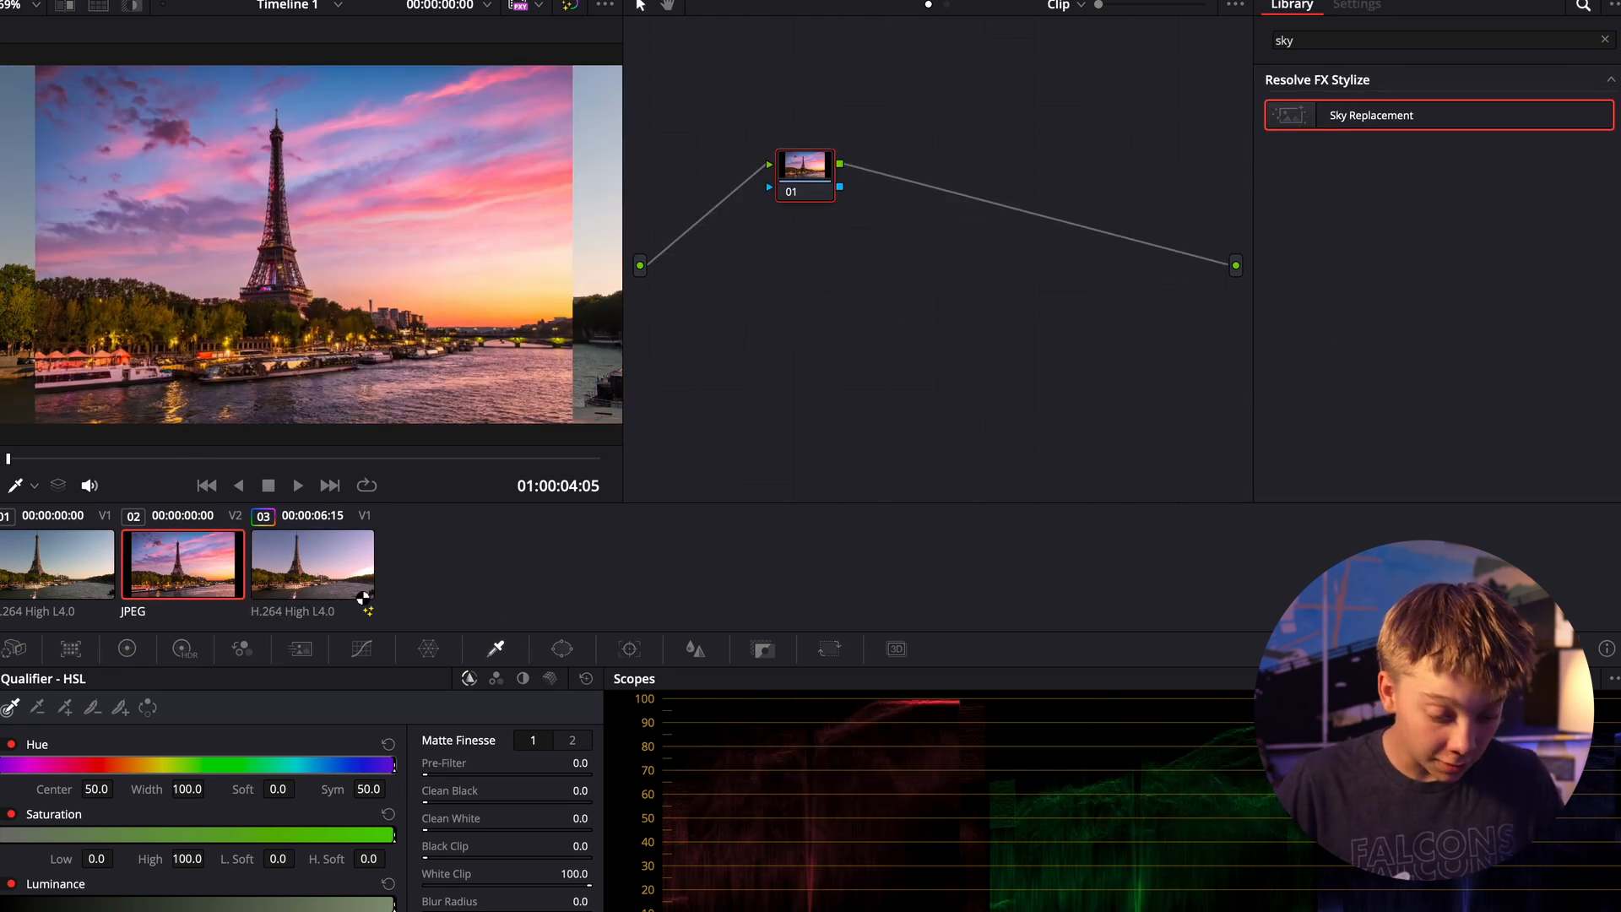
click(311, 586)
key(shift+4)
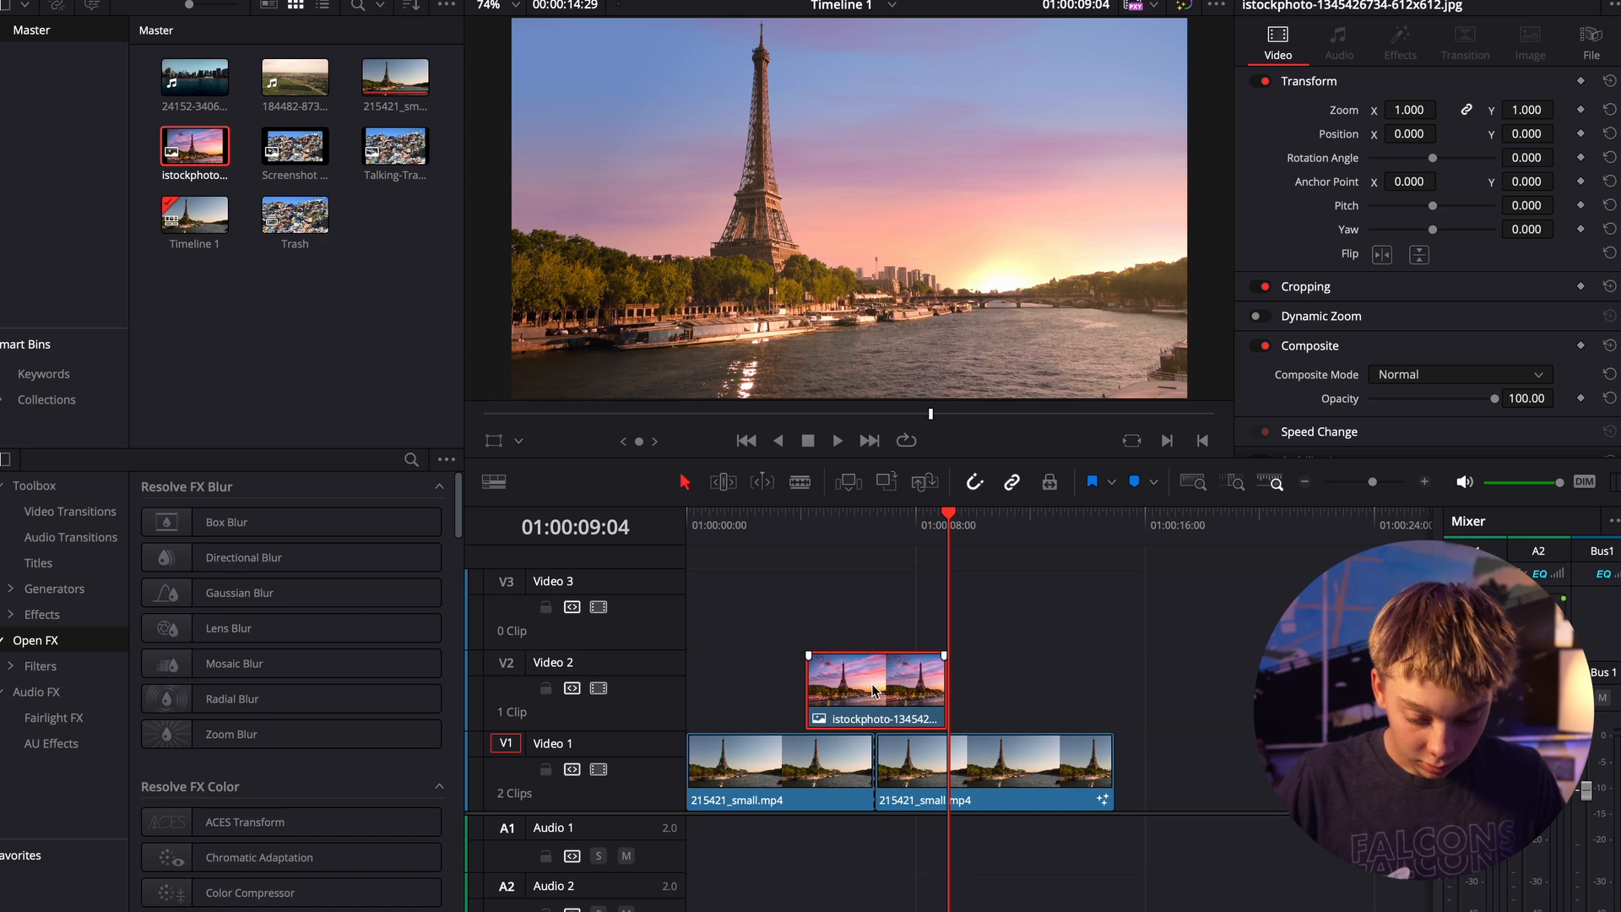
drag(874, 690, 944, 691)
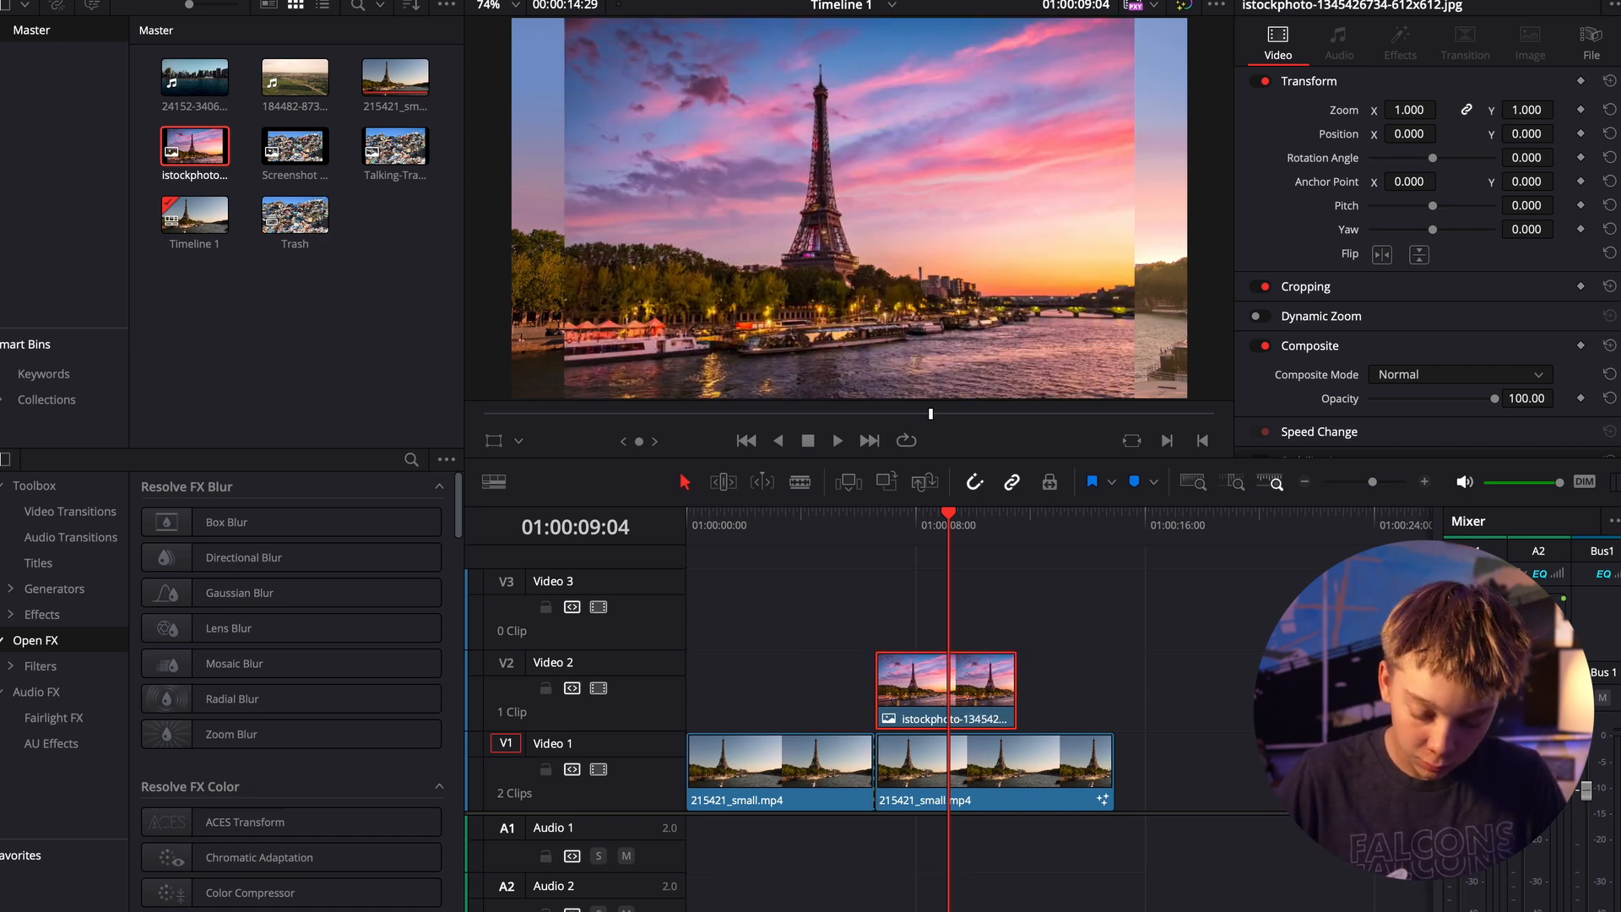
key(shift+5)
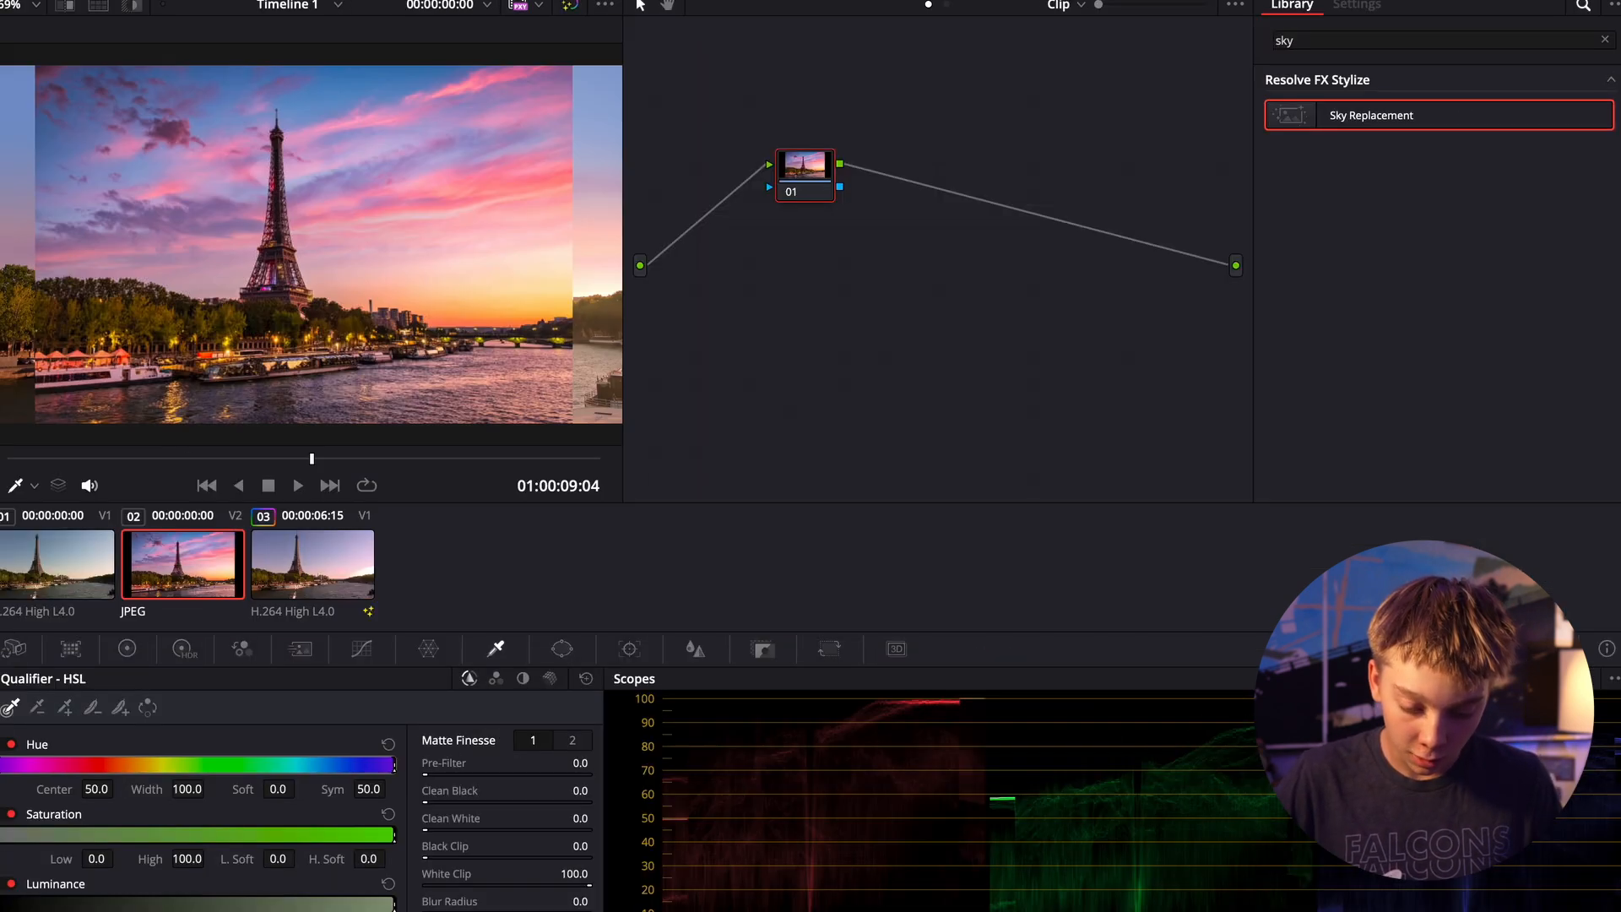
click(336, 559)
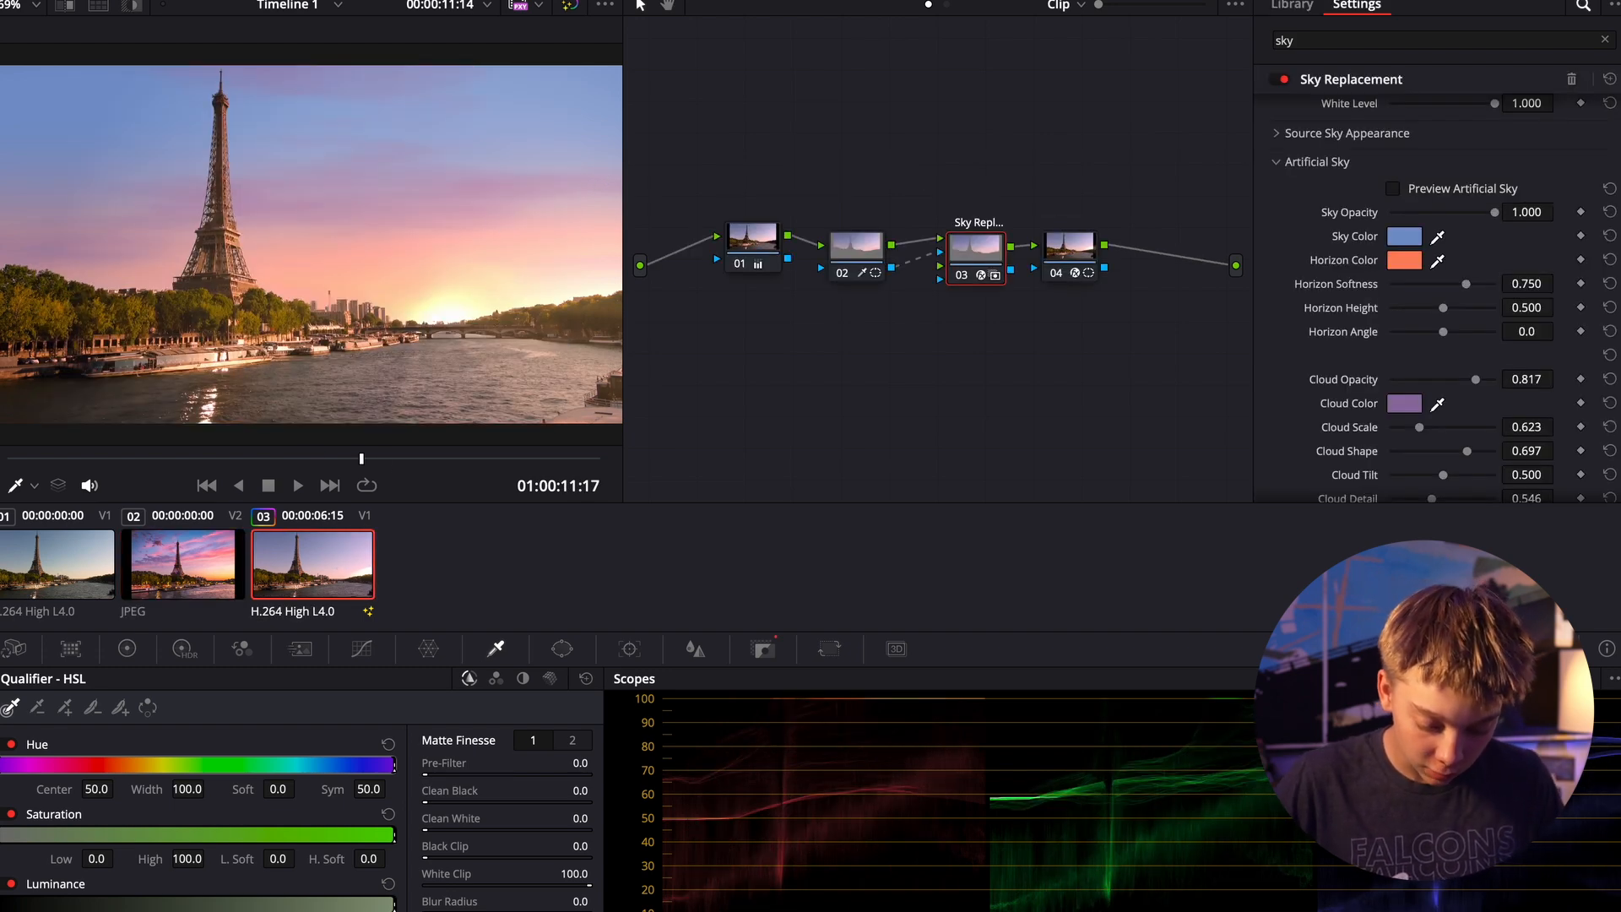
- In the graded clip's Fusion composition, delete the Merge1 node and overlay the istockphoto sunset image on the MediaIn1 output
key(shift+4)
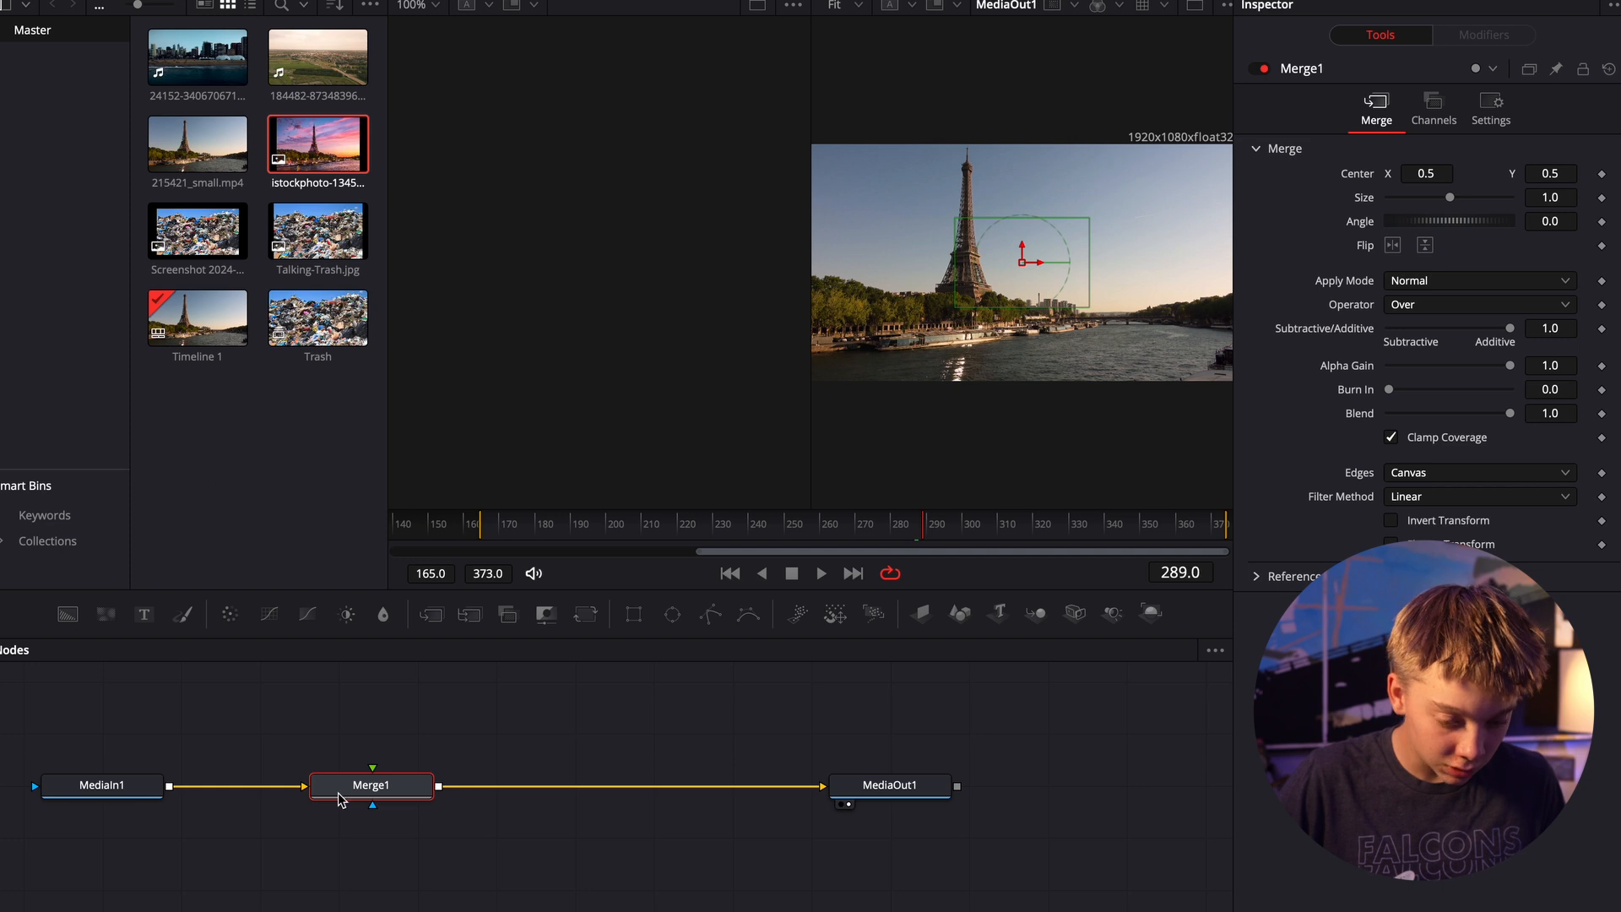
key(Delete)
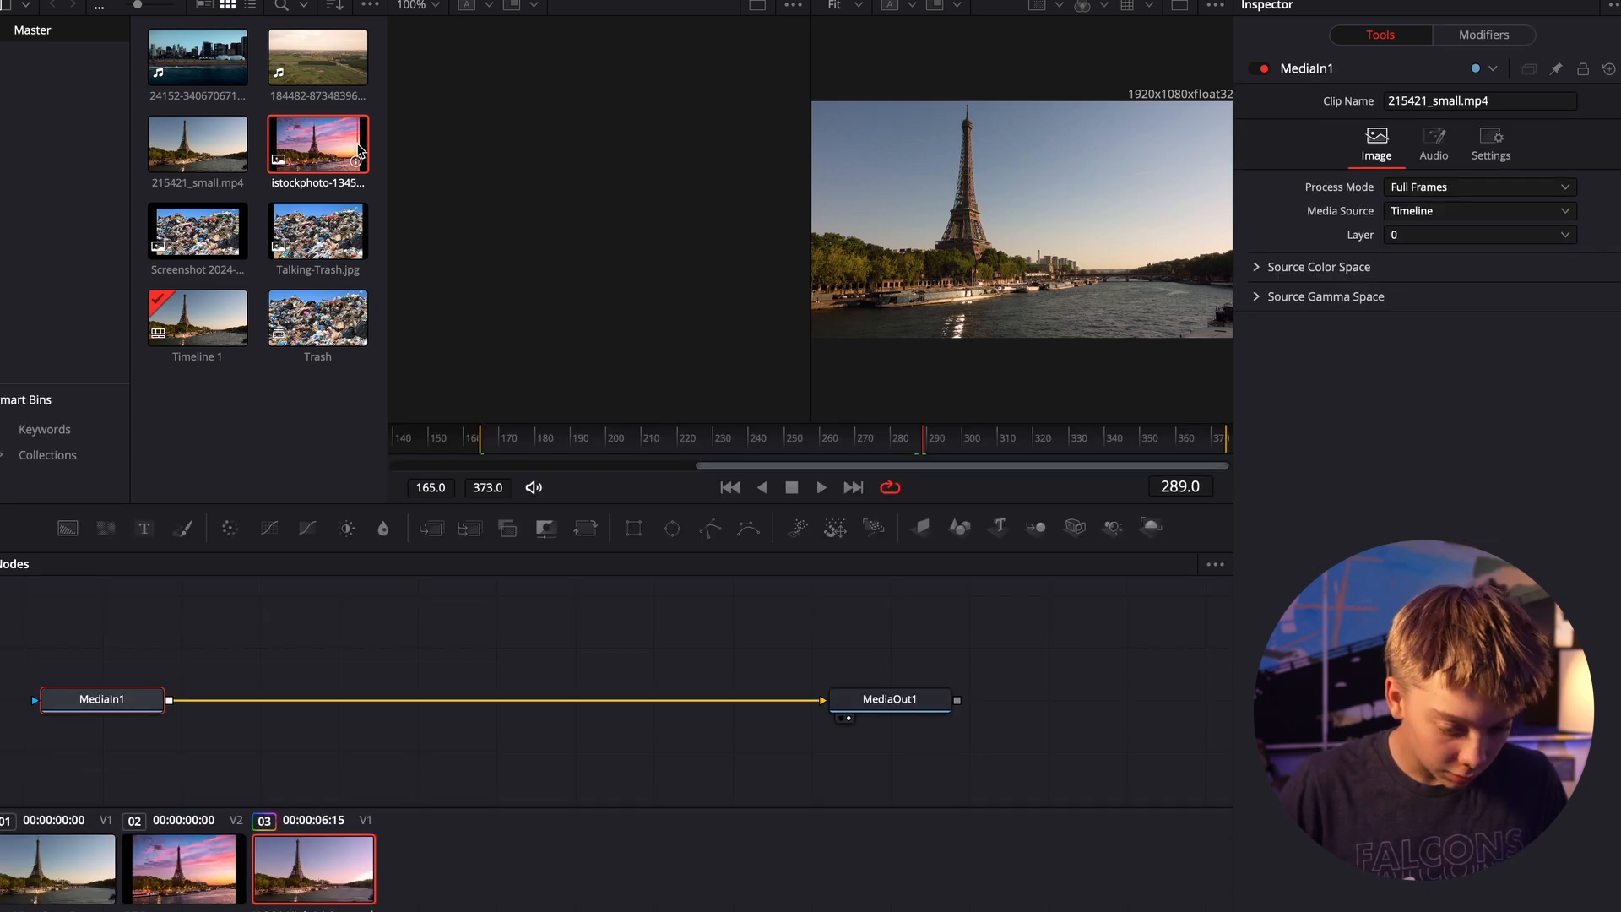
drag(317, 143, 170, 700)
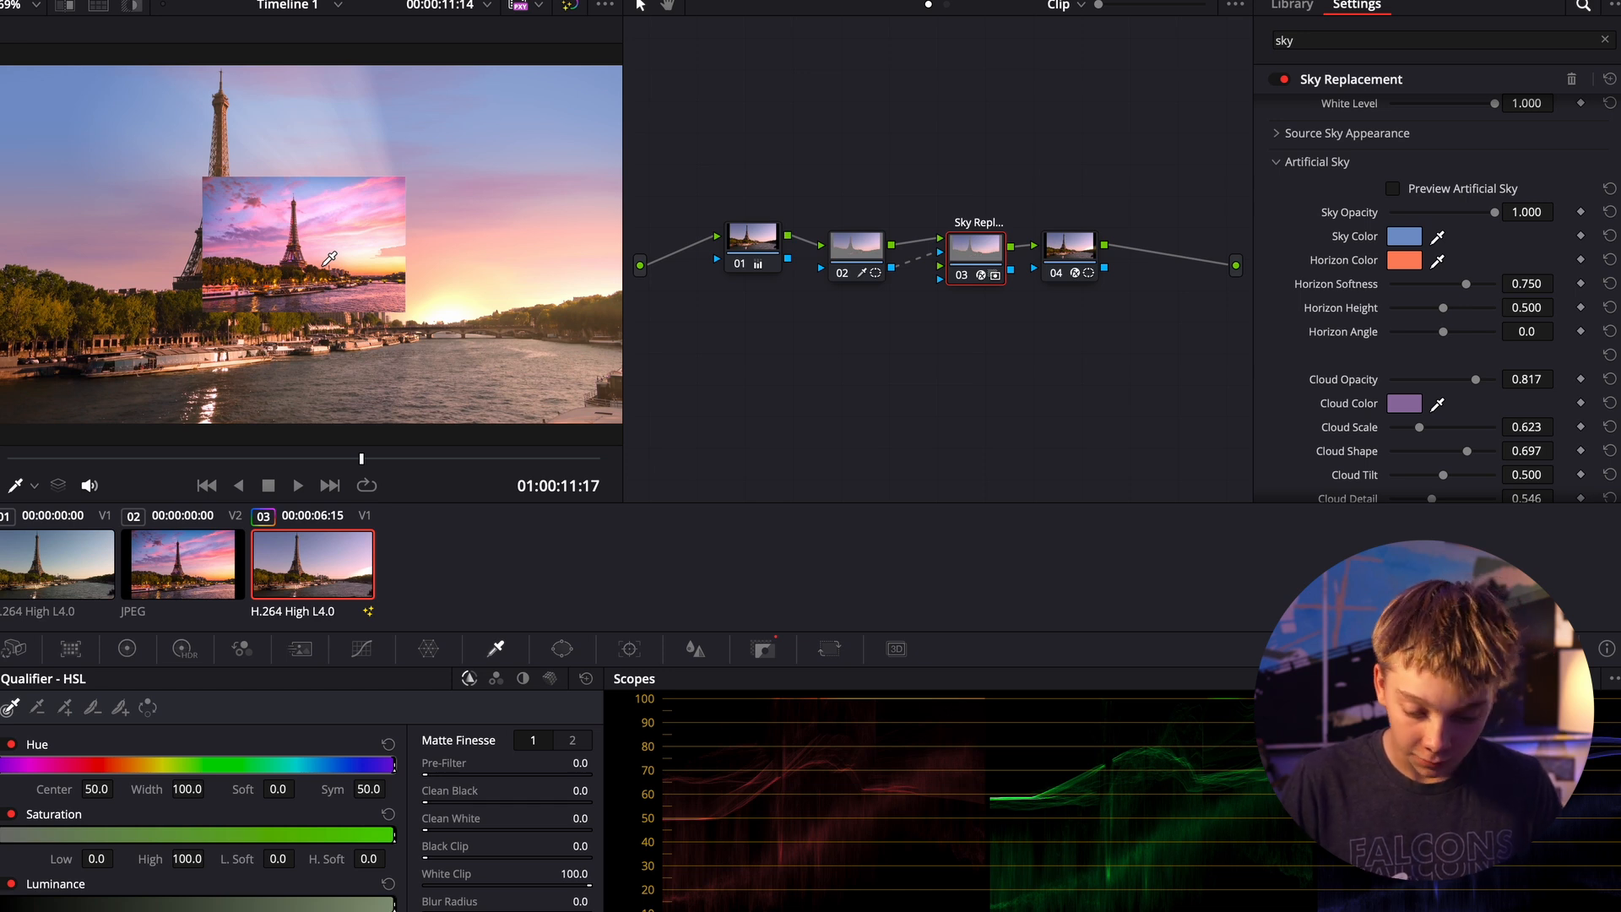
- Try to sample the artificial Sky Color and Cloud Color from the overlaid reference image with their colour pickers
scroll(1438, 315, up, 2)
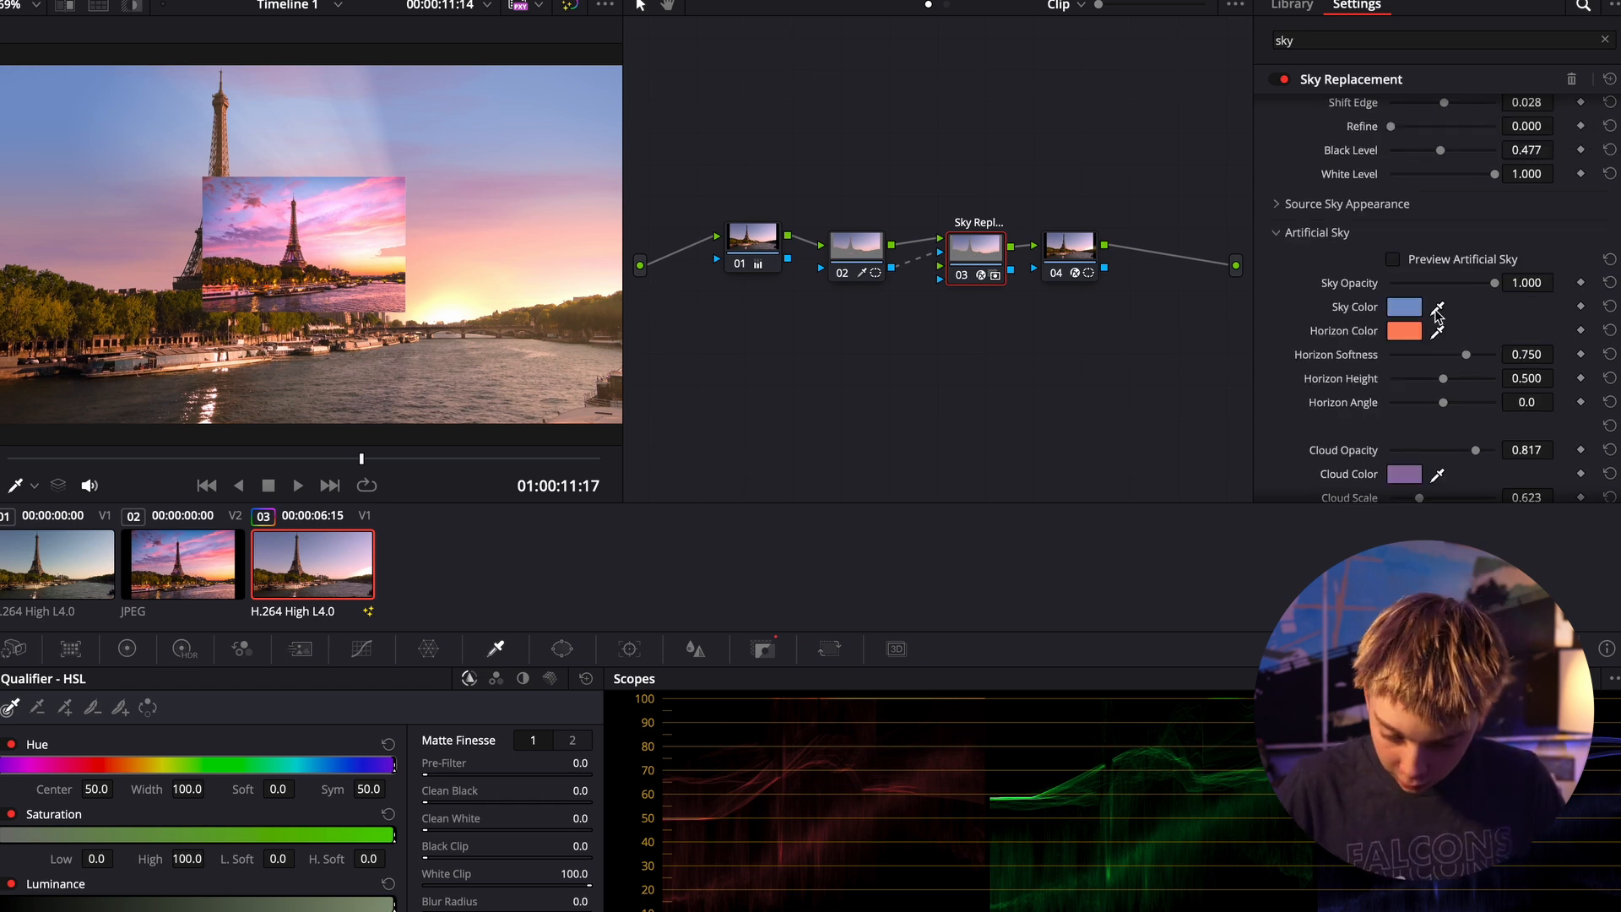
click(1437, 308)
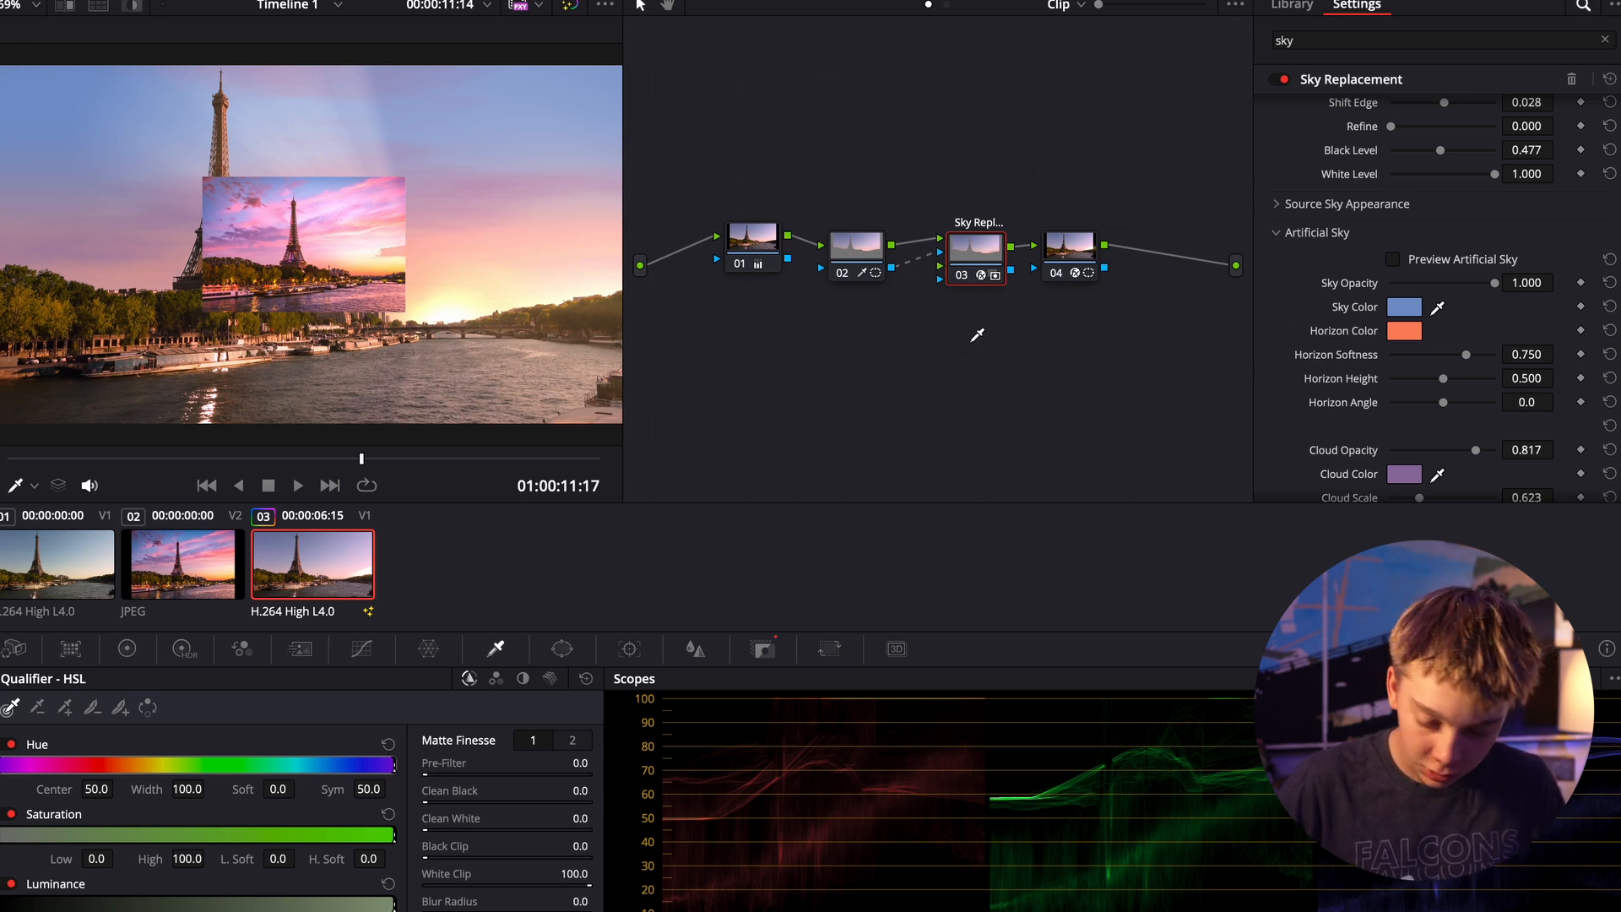
scroll(1426, 338, down, 3)
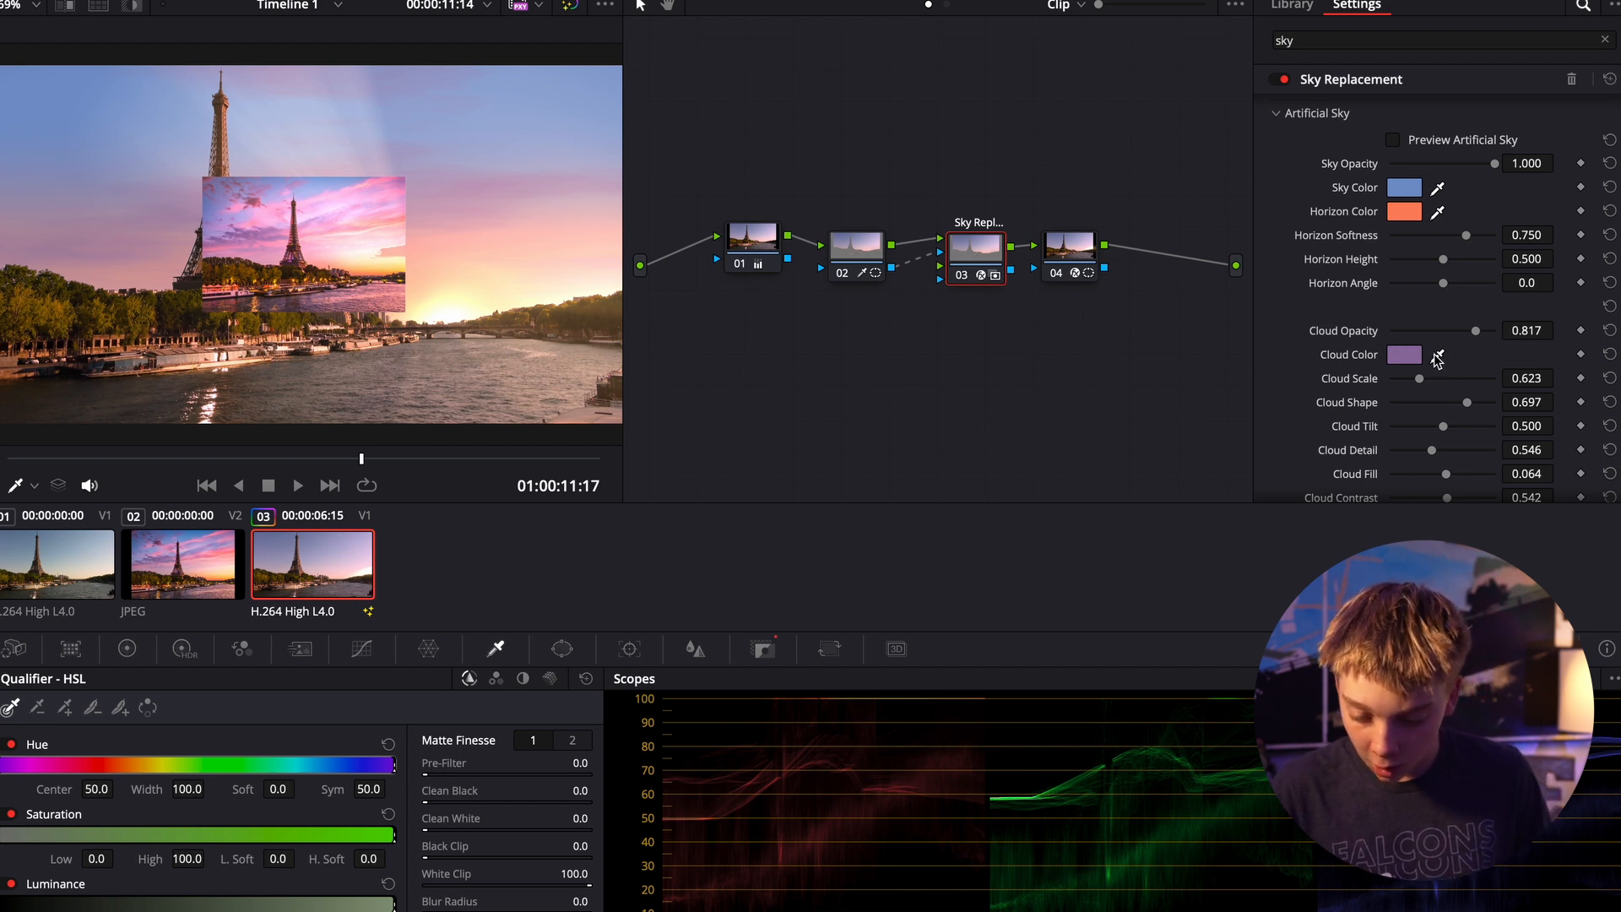
click(1437, 357)
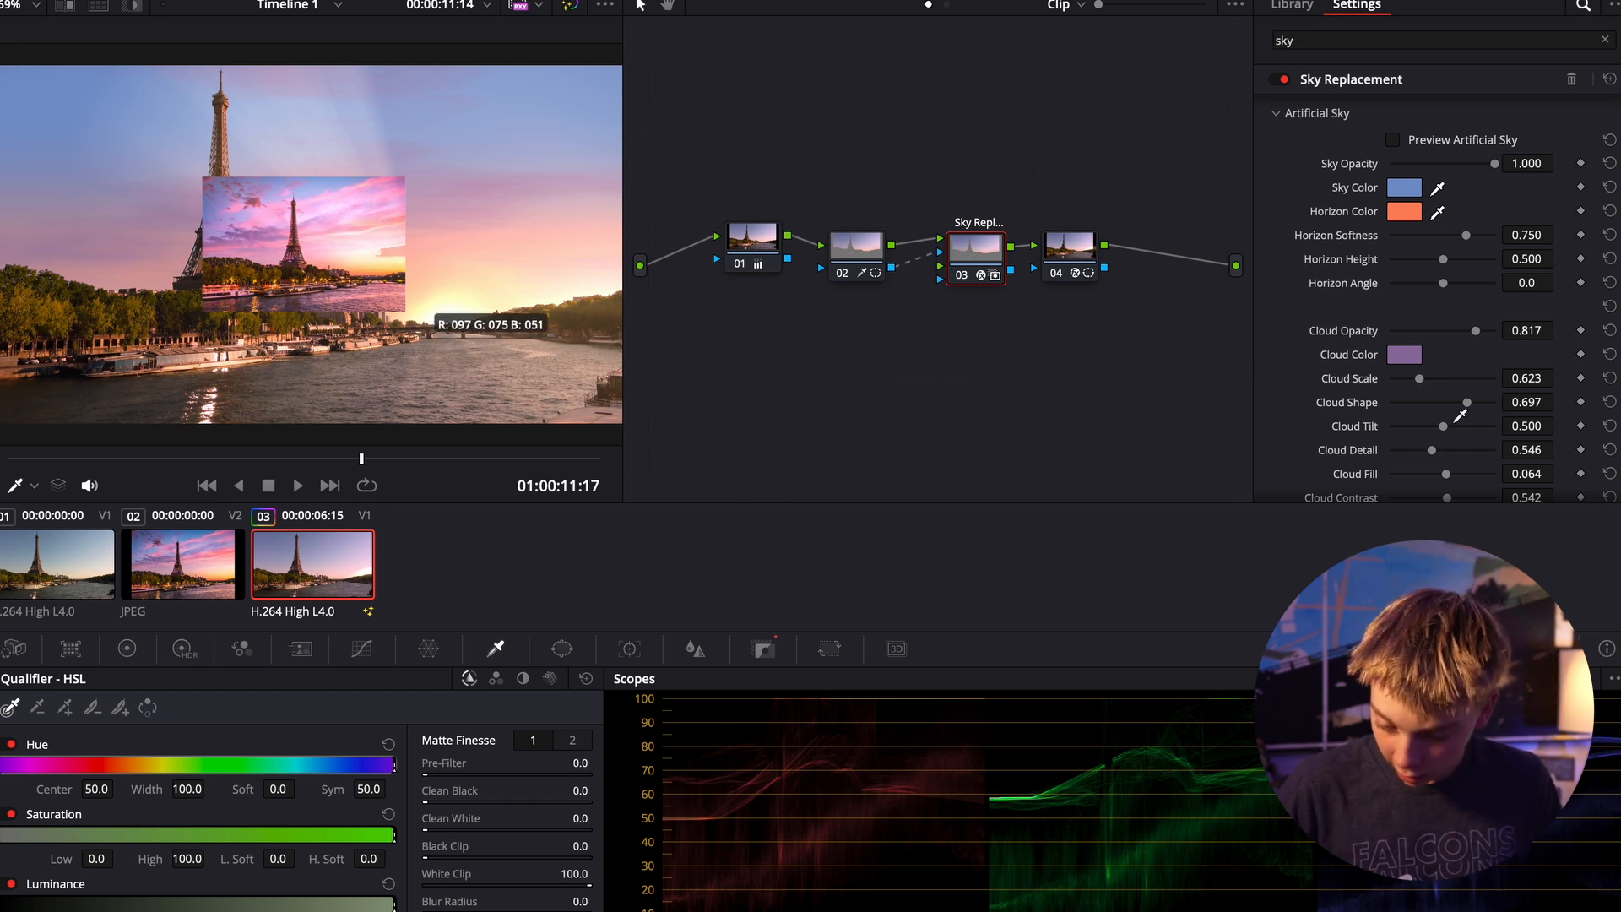
click(1406, 350)
- Set the artificial sky's Cloud Shape to 0.726 and its Hotspot Position X to 0.698
scroll(1523, 399, down, 2)
scroll(1523, 399, up, 3)
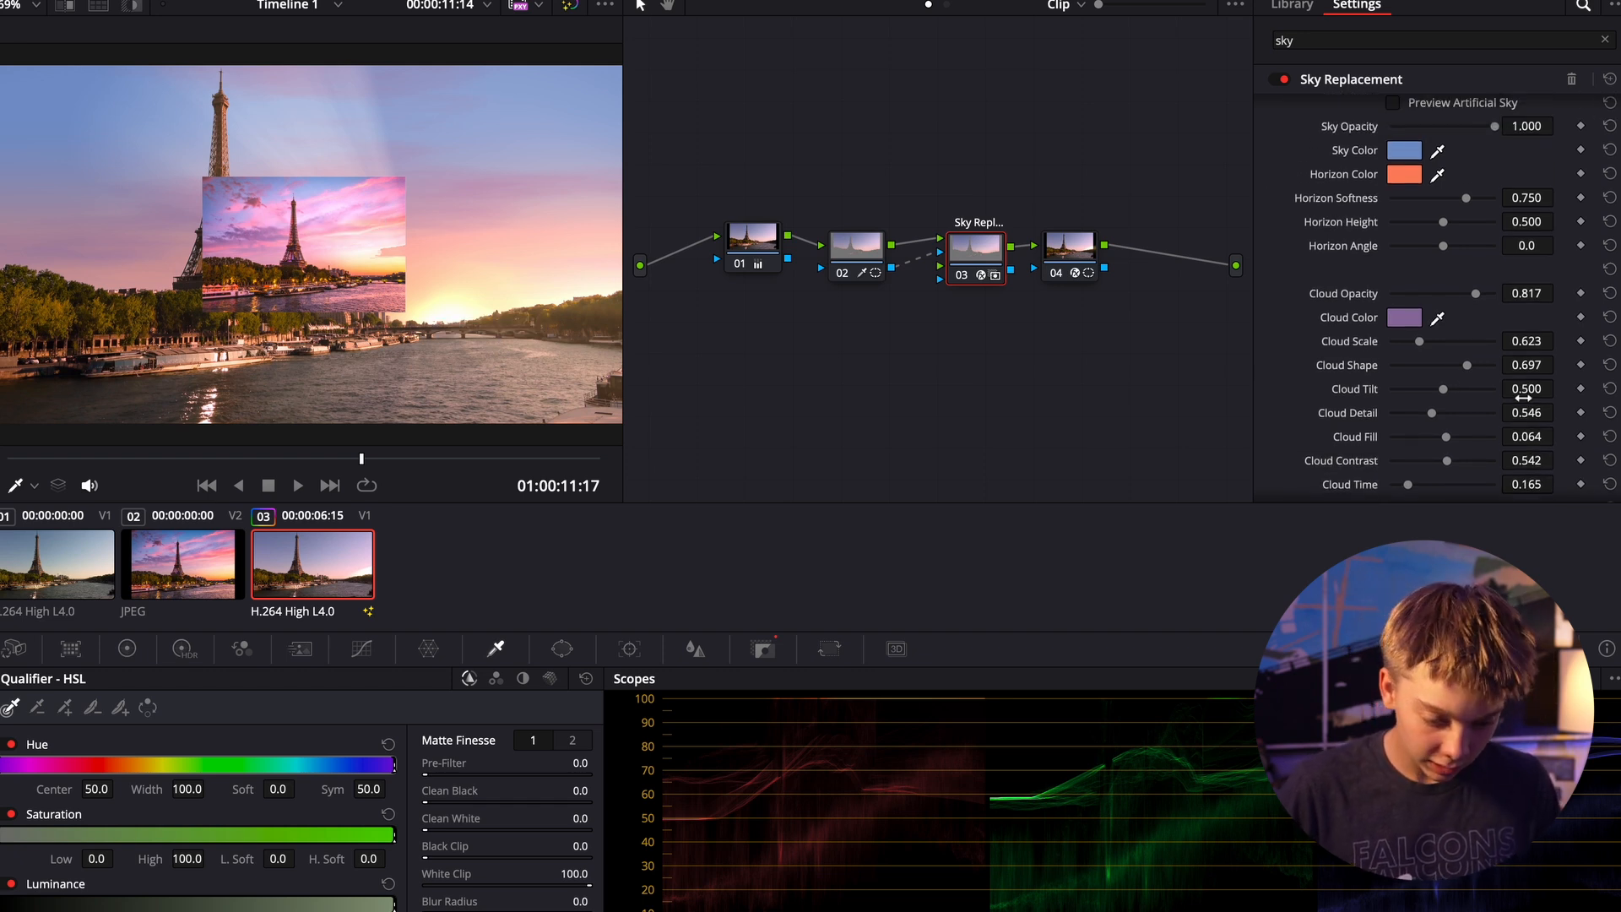
scroll(1522, 399, down, 3)
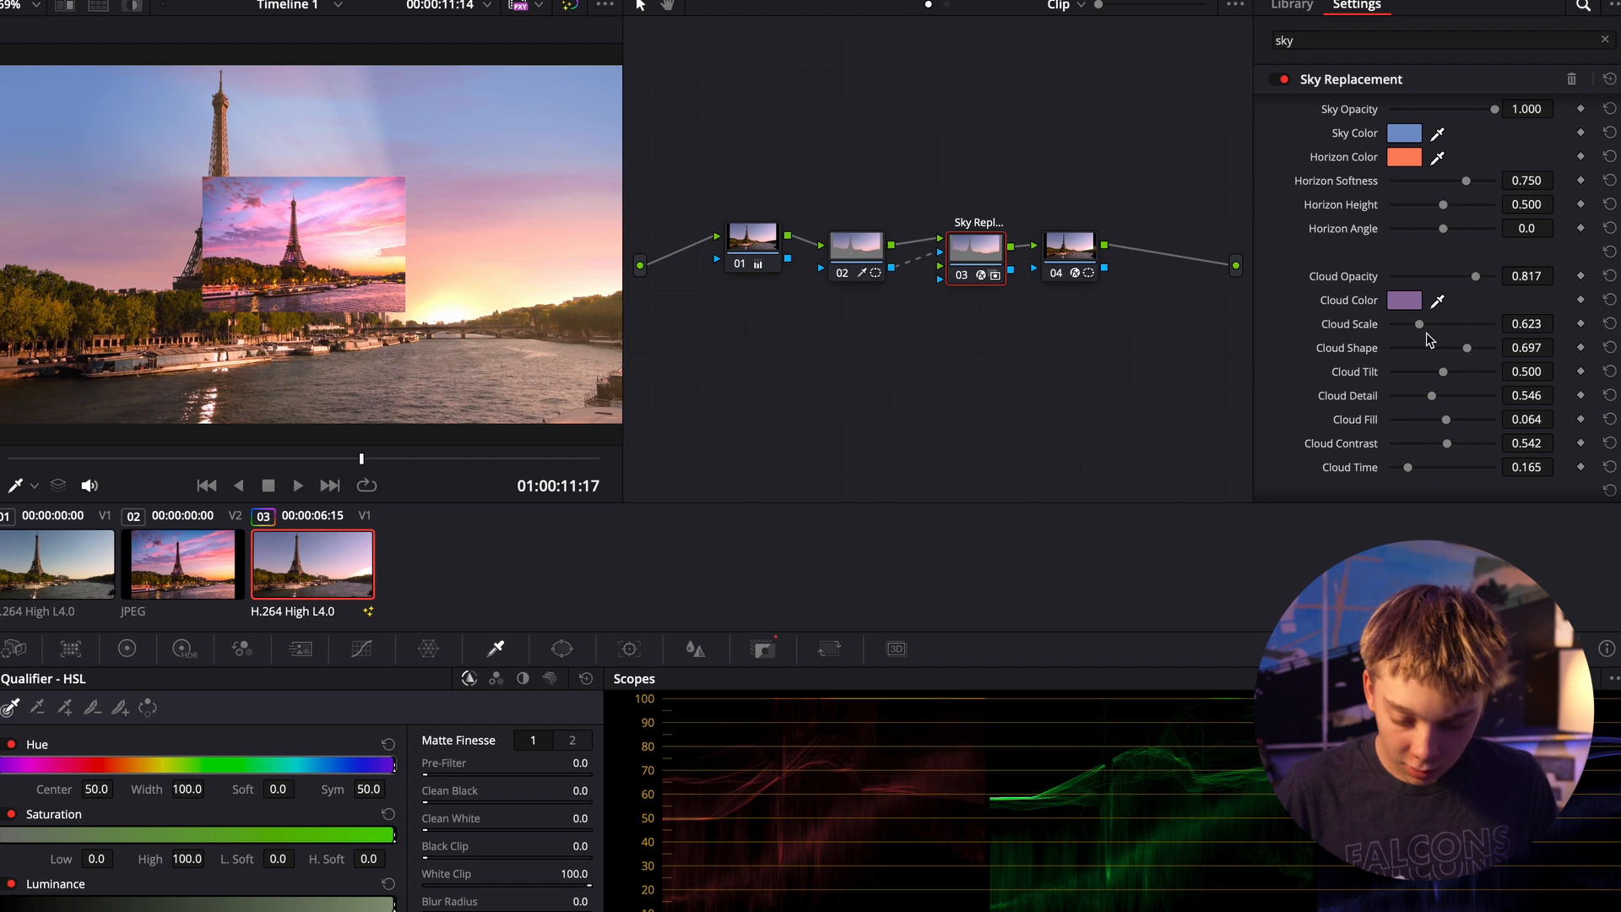
scroll(1464, 356, down, 1)
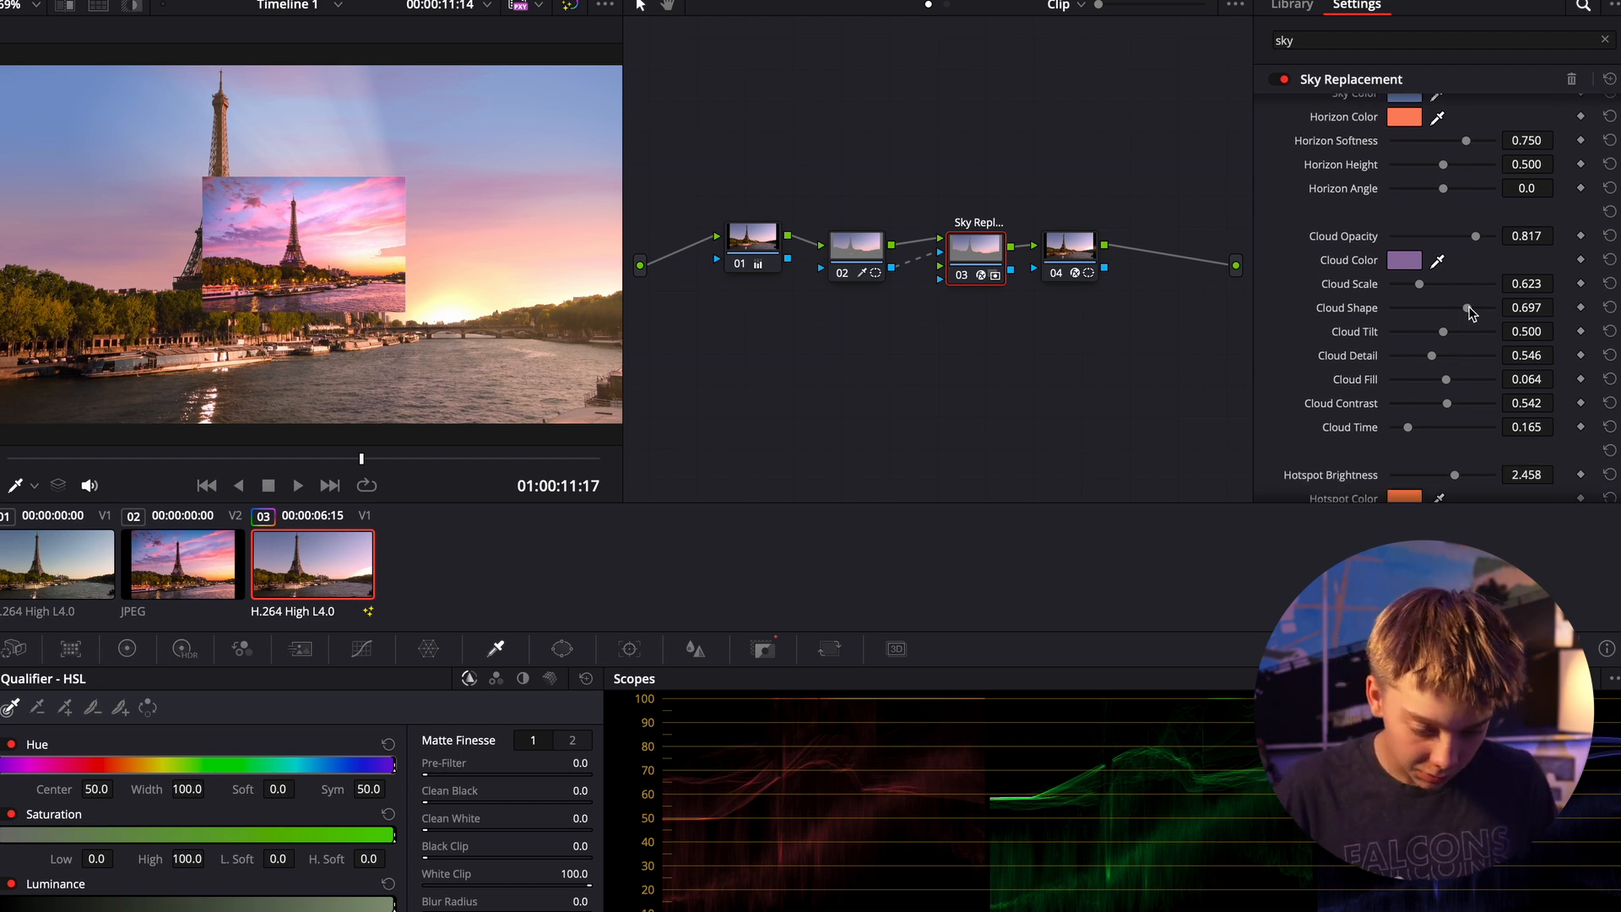
drag(1468, 309, 1469, 312)
scroll(1439, 422, down, 3)
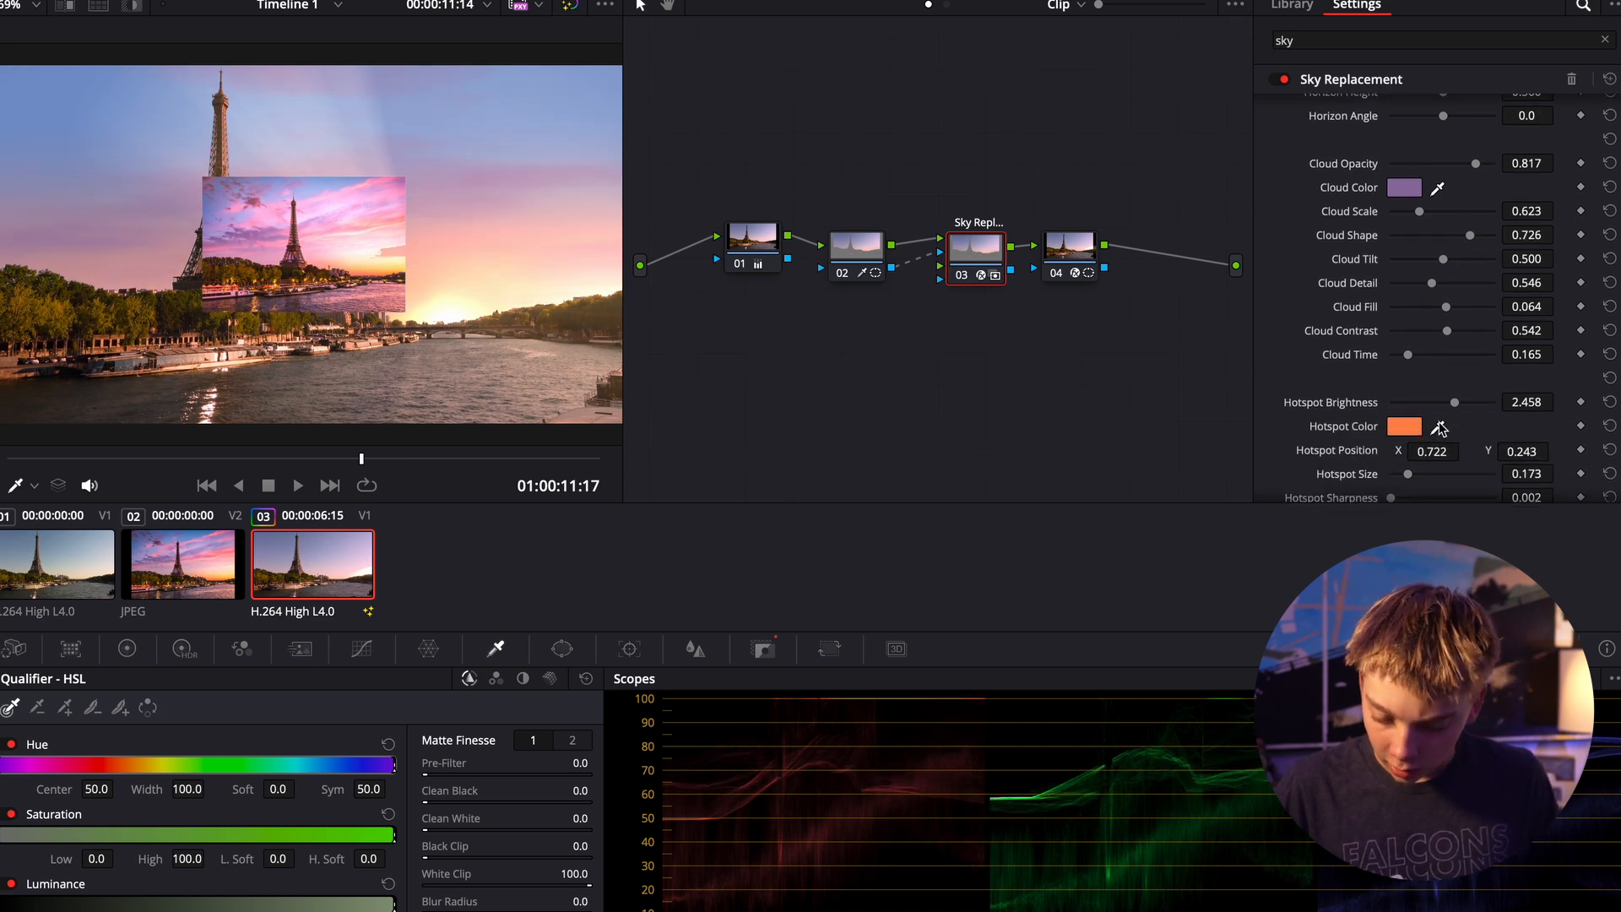
scroll(1440, 425, down, 2)
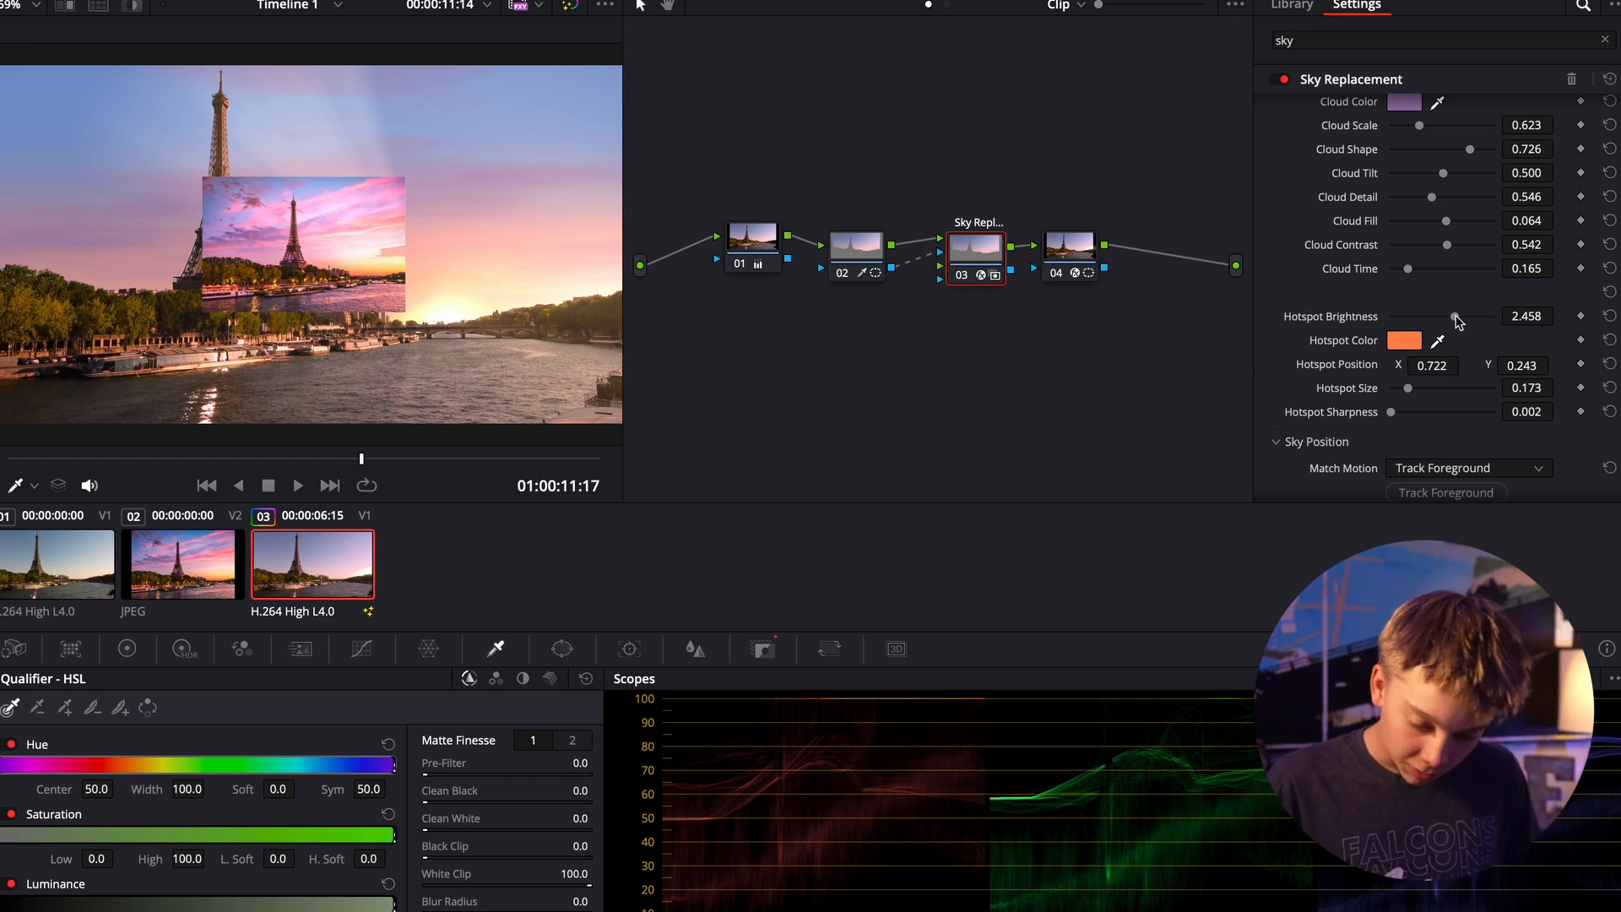
drag(1439, 365, 1465, 364)
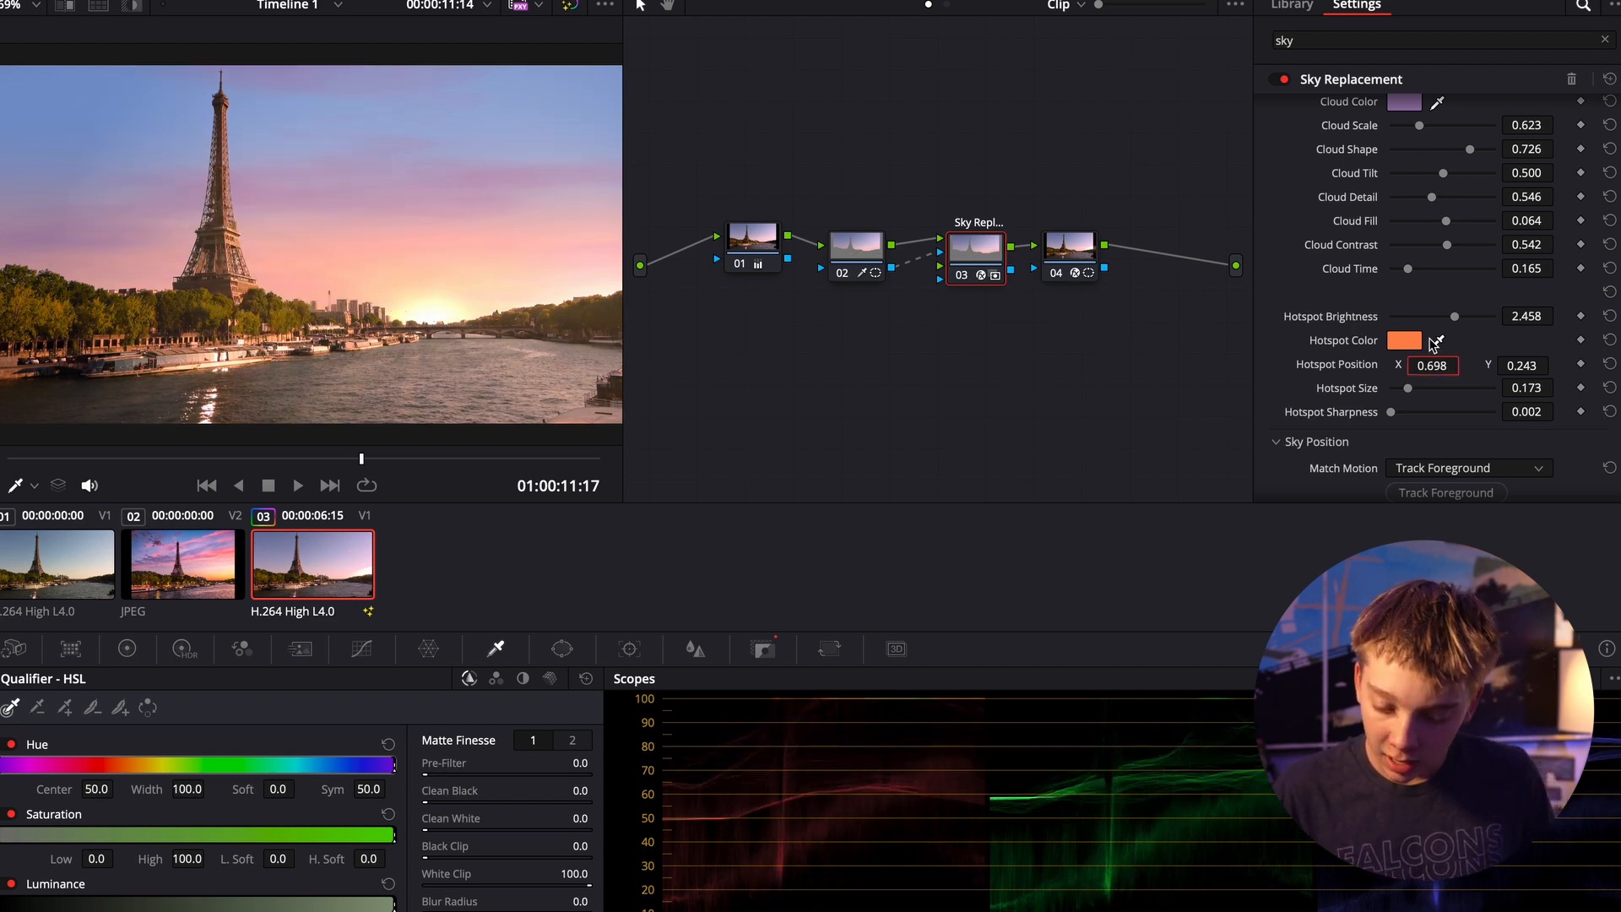
- Compare the image with the Light Rays effect on node 04 disabled and enabled, leaving the effect enabled
click(1060, 254)
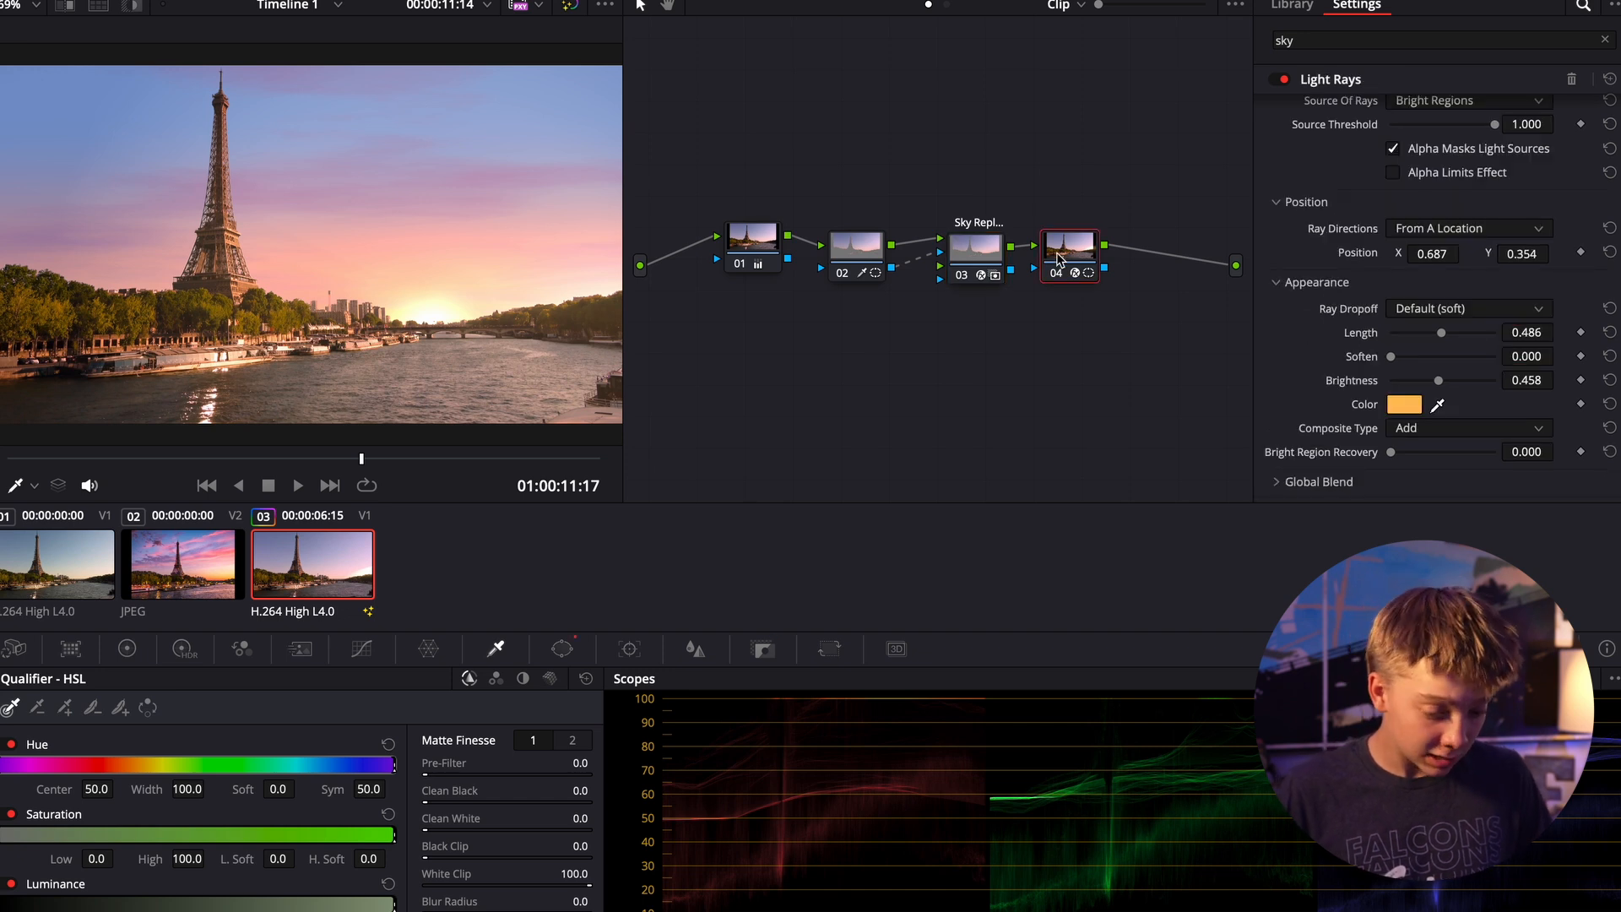
scroll(1444, 204, up, 2)
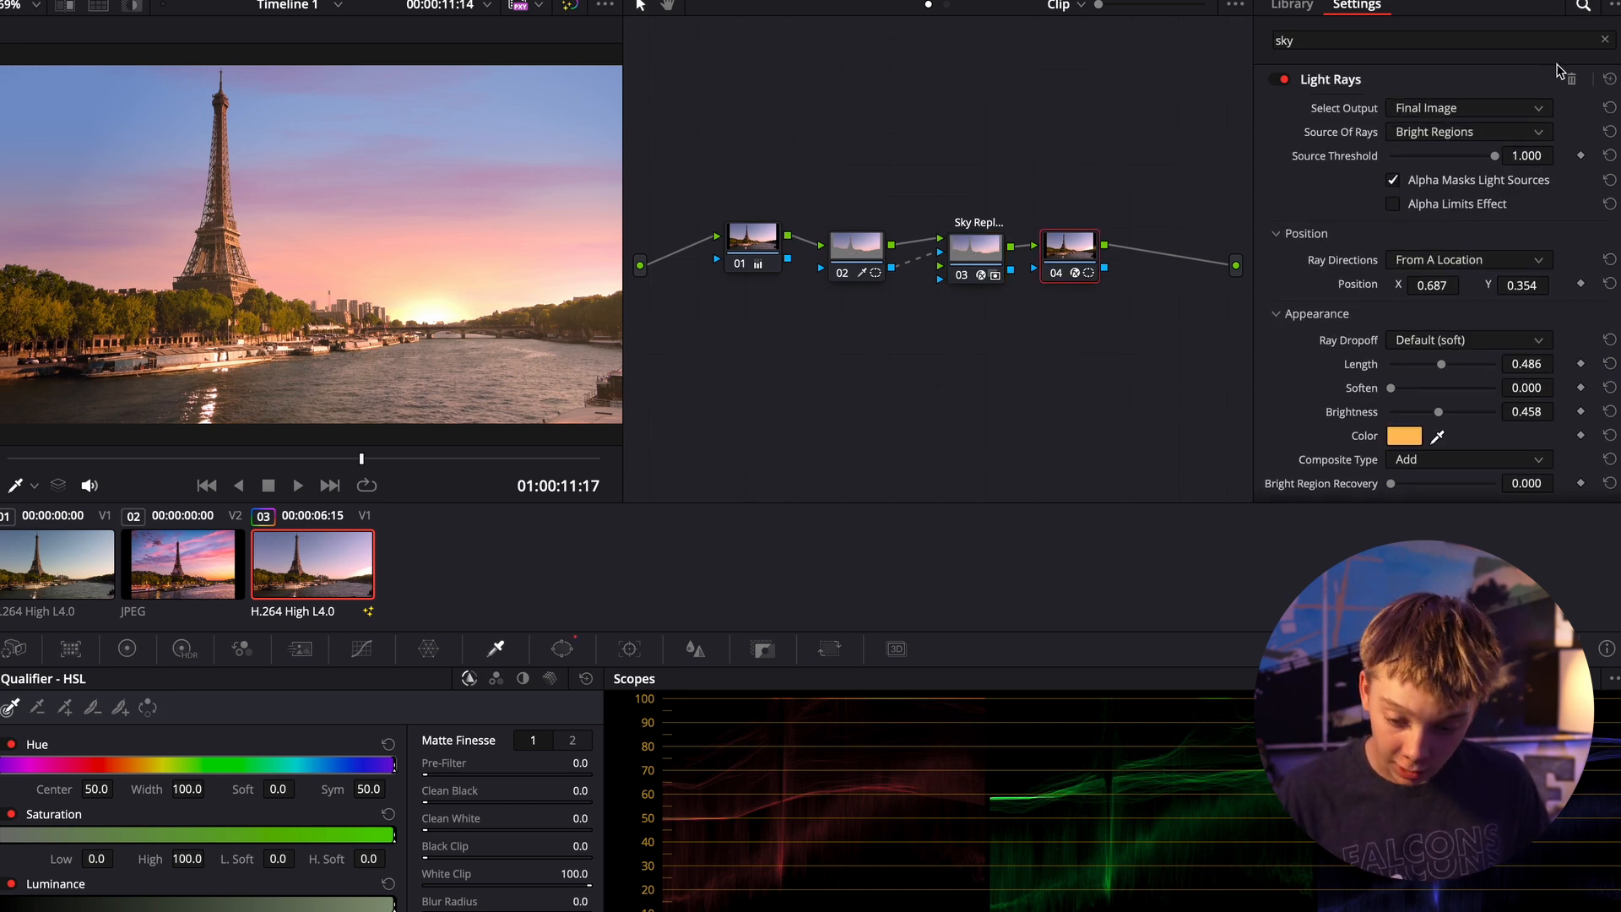
click(1276, 79)
click(1276, 80)
click(1276, 79)
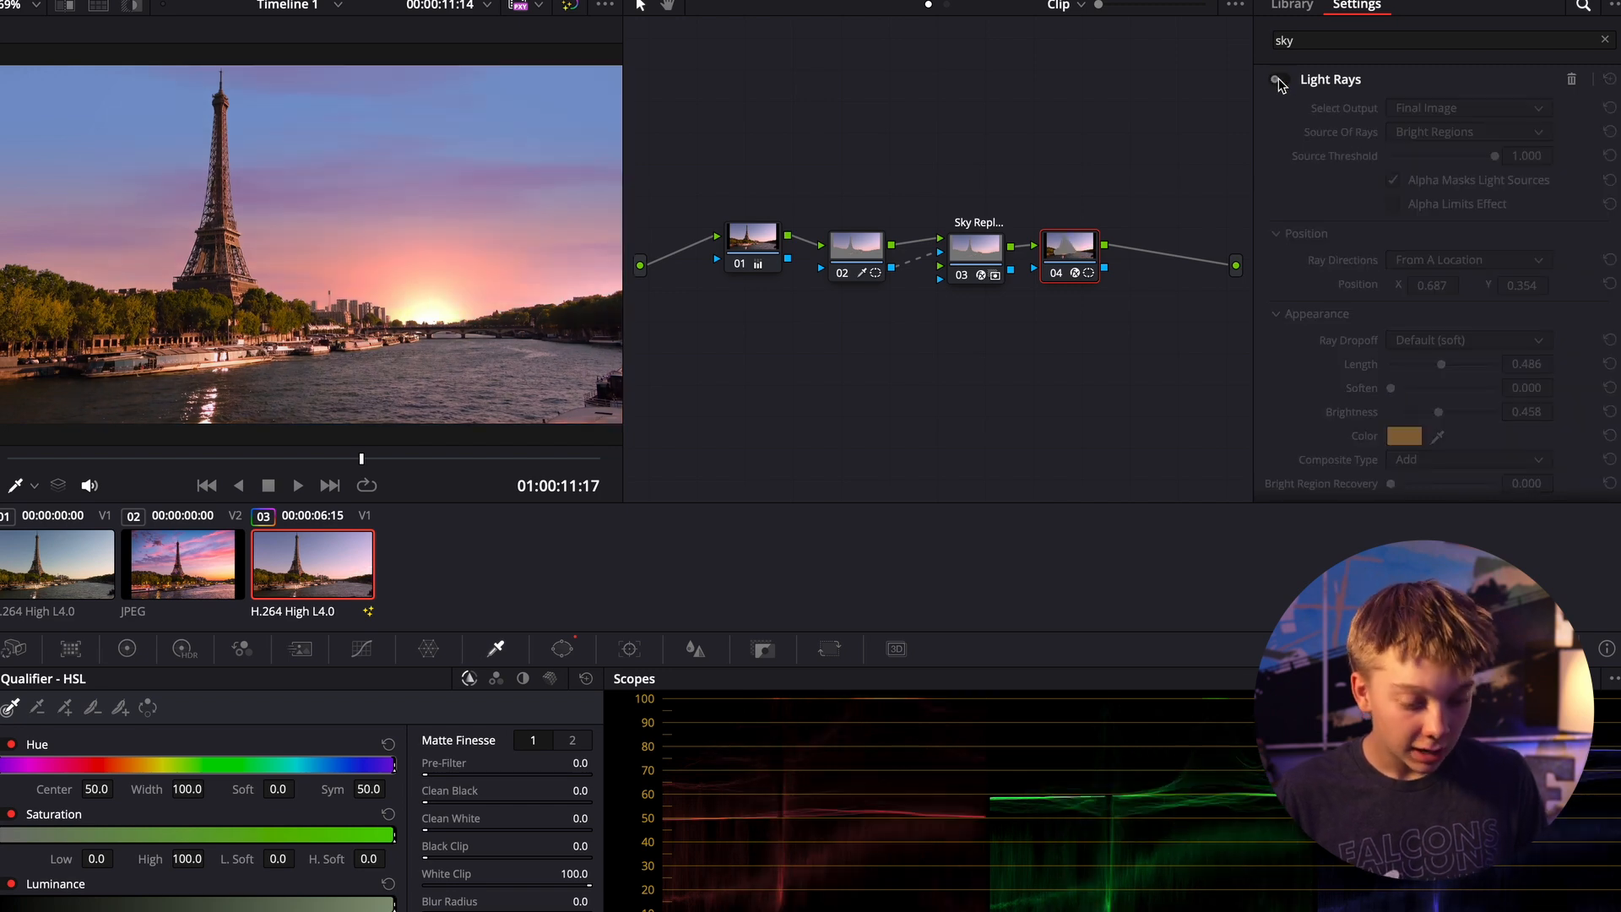
click(1278, 81)
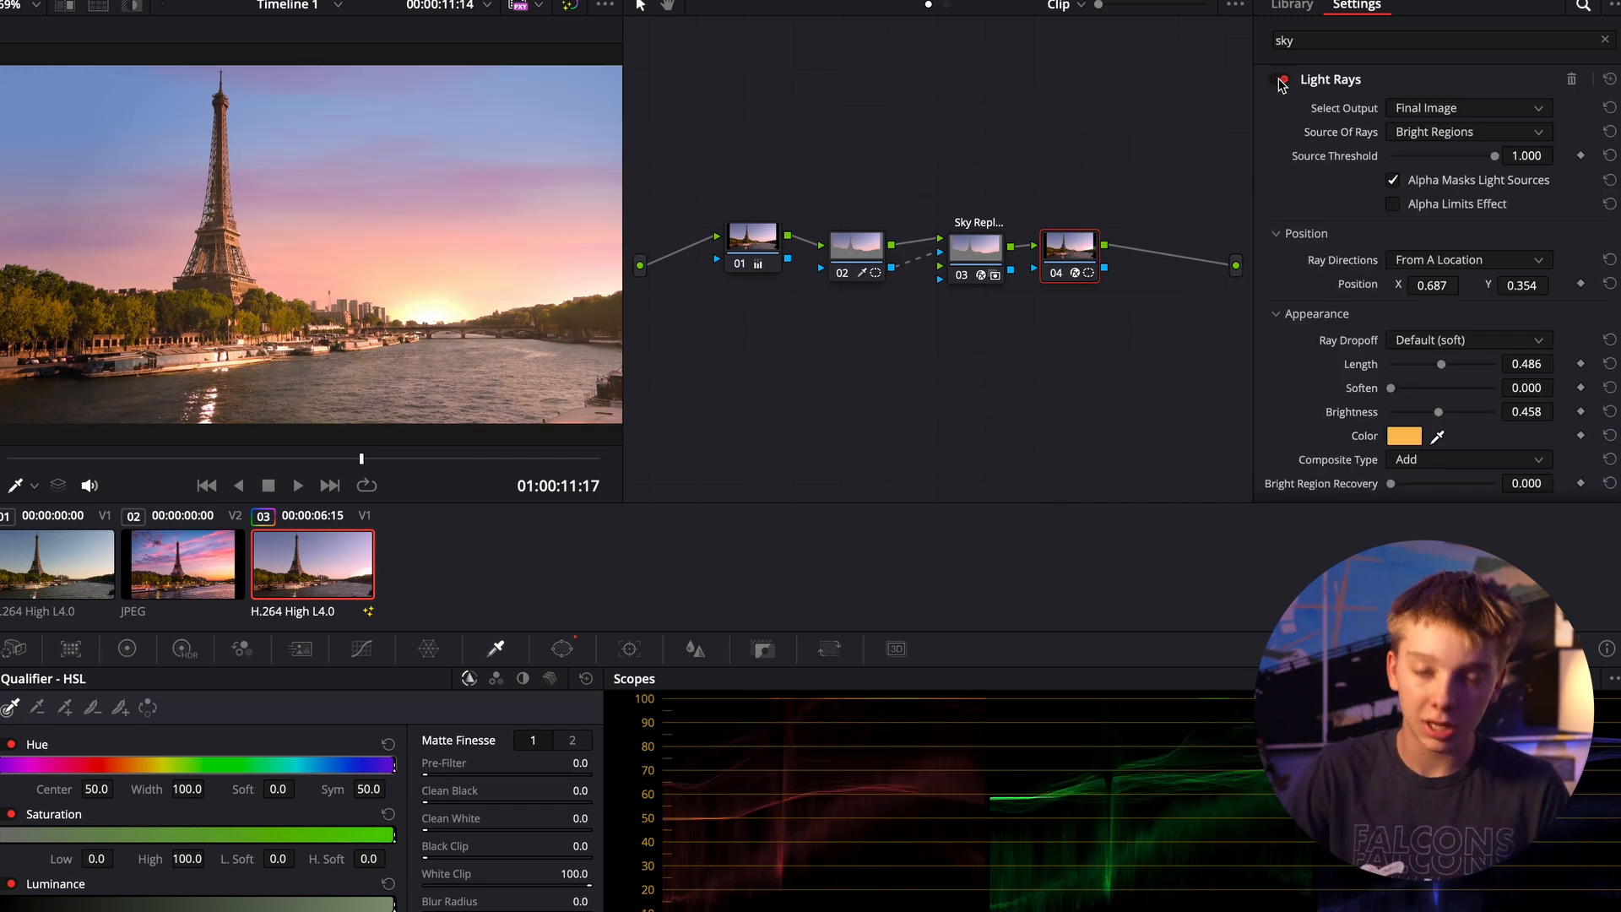